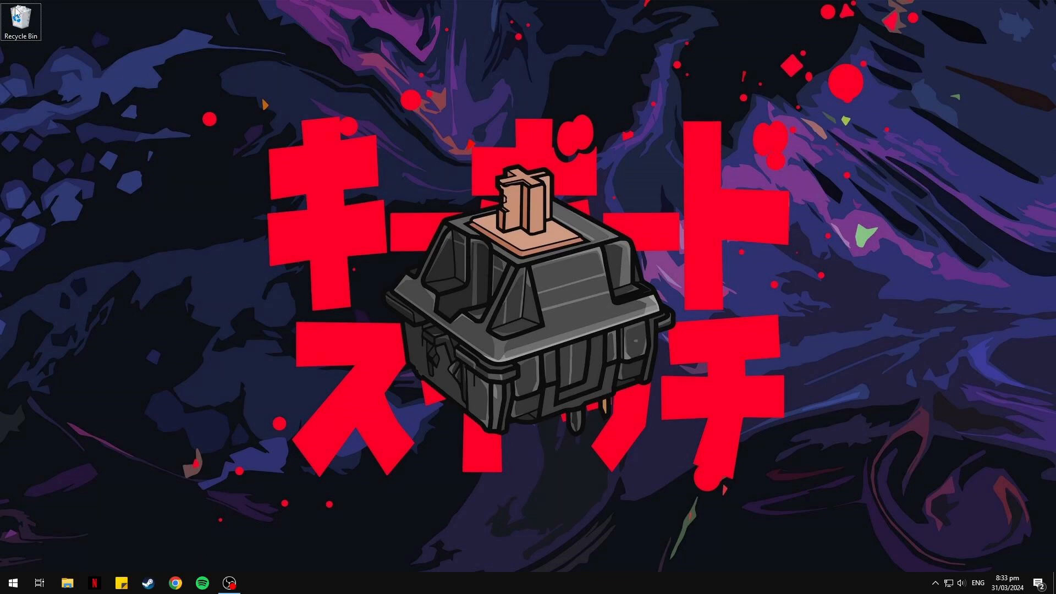
Permanently delete all items in the Recycle Bin and close its window.
double_click(21, 26)
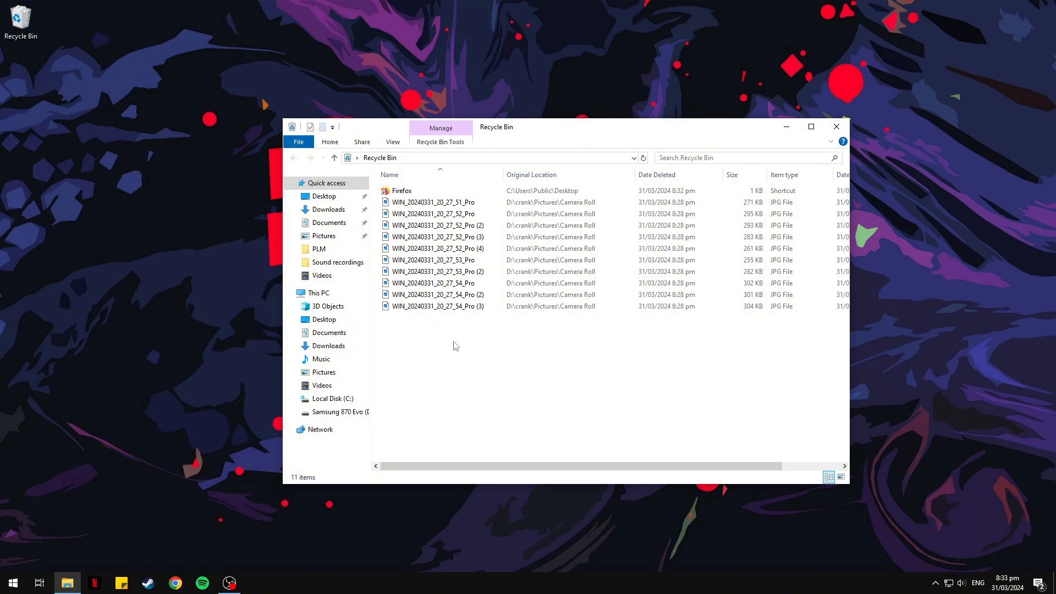
left_click_drag(454, 346, 569, 175)
right_click(523, 239)
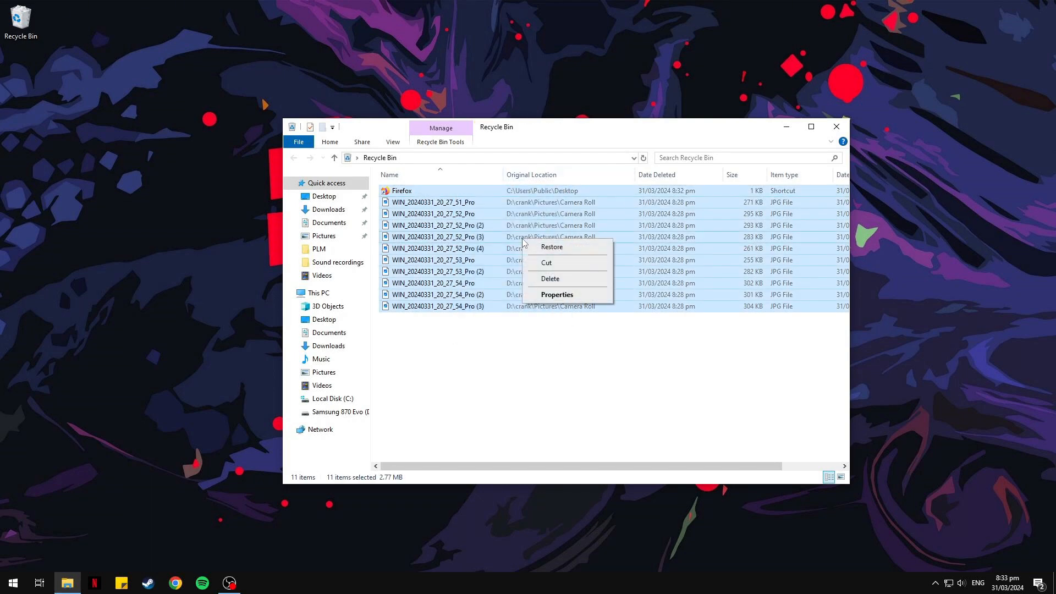
left_click(550, 279)
left_click(571, 304)
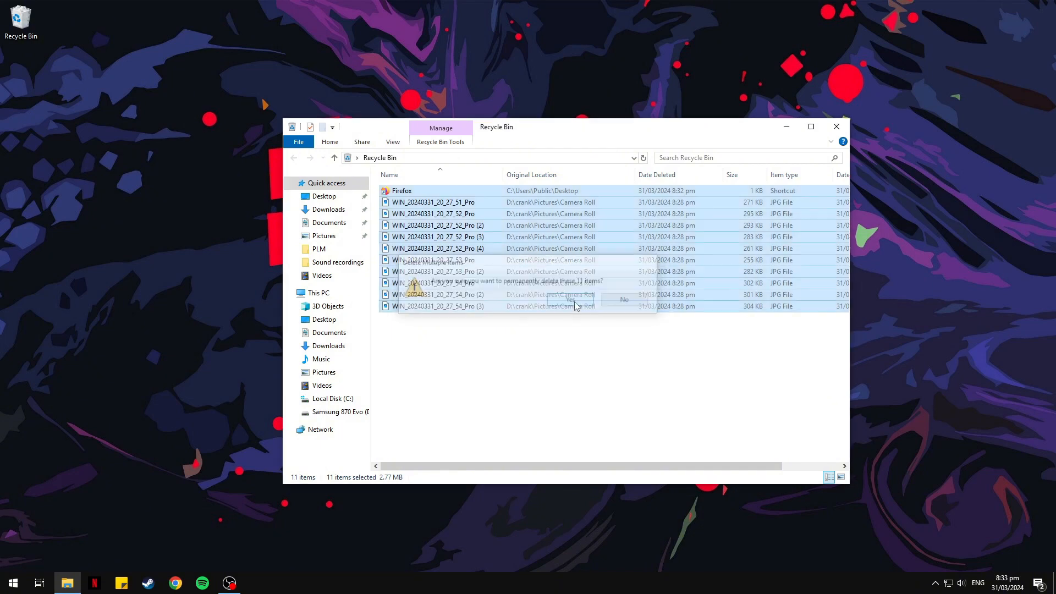
left_click(836, 127)
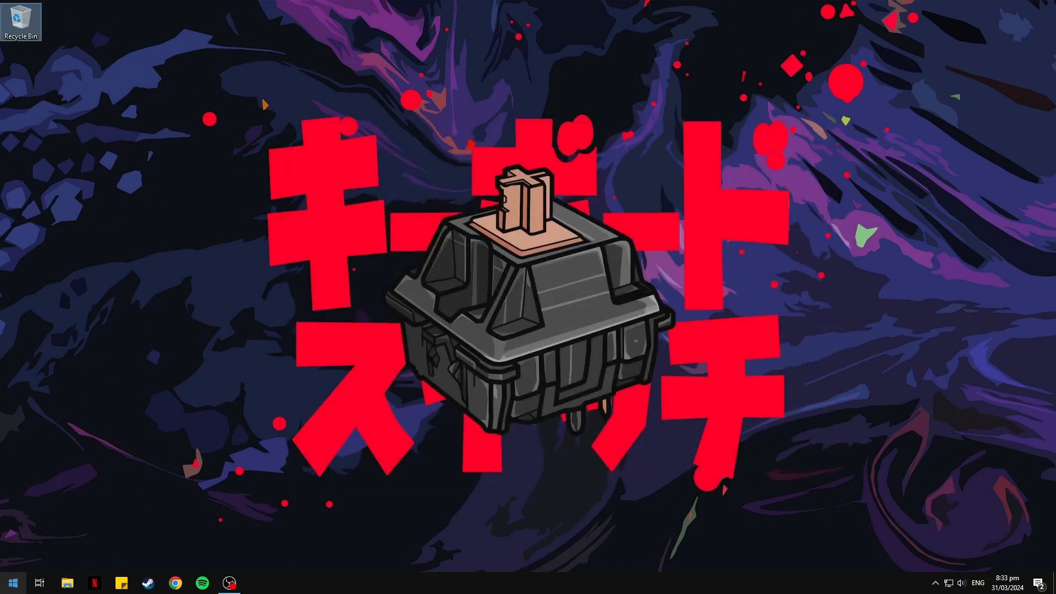
Uninstall 7-Zip 23.01 (x64) through Add or remove programs and close its uninstaller.
left_click(13, 583)
type("add")
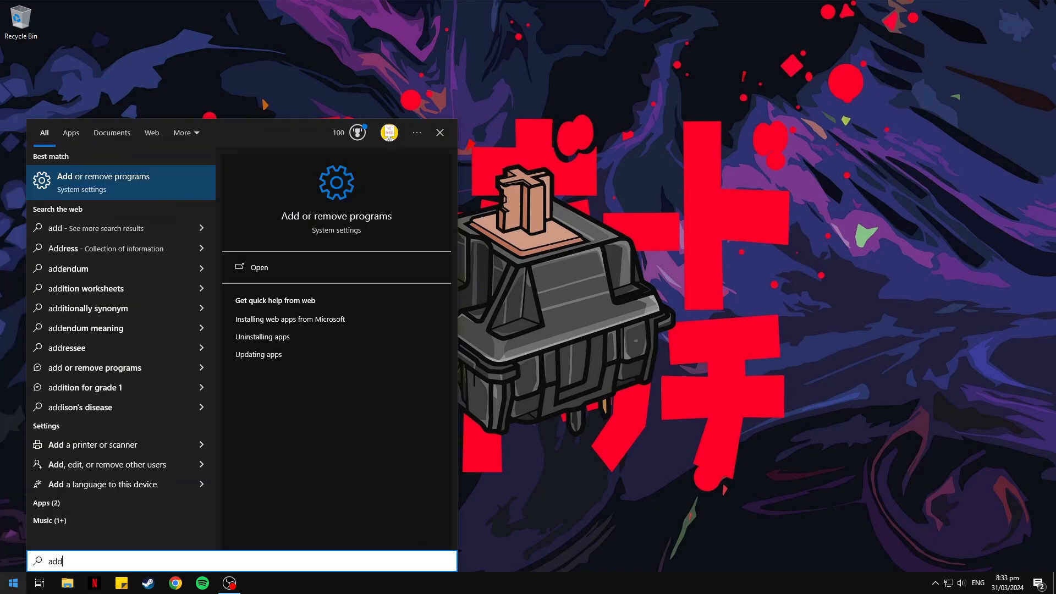
left_click(133, 180)
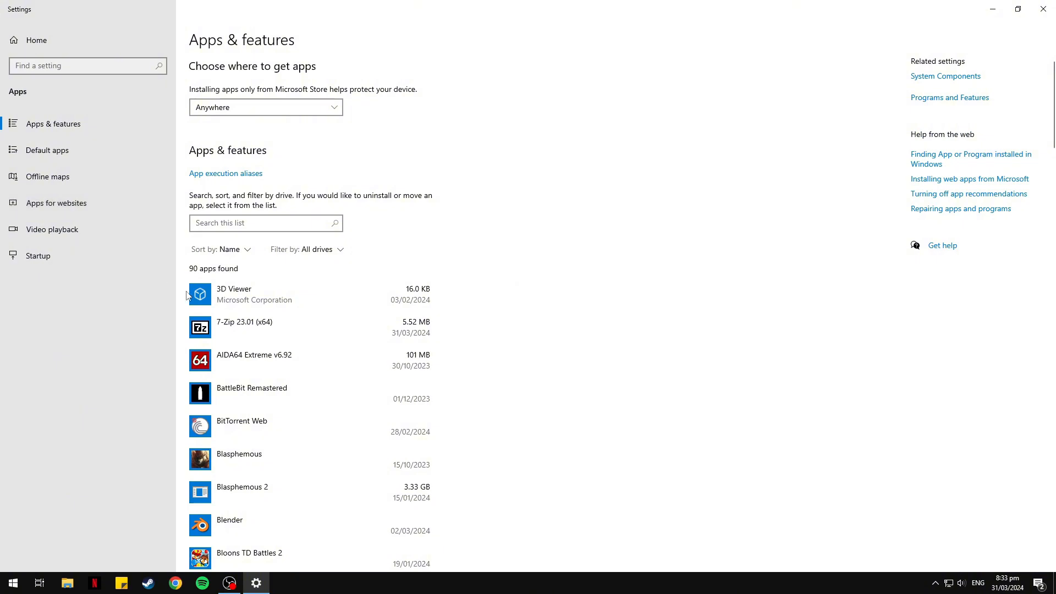
left_click(345, 332)
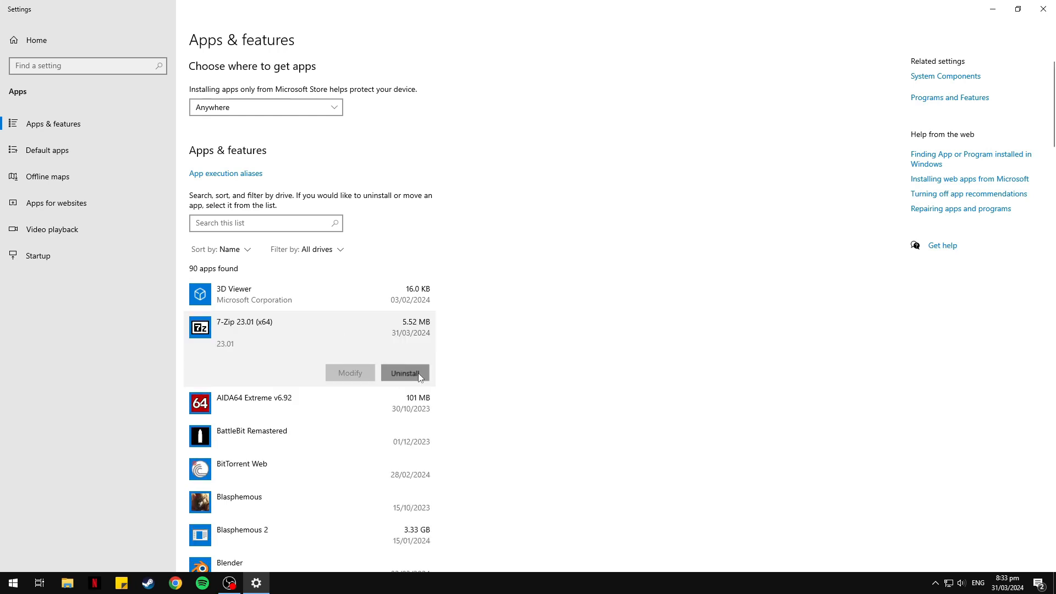
left_click(418, 373)
left_click(467, 350)
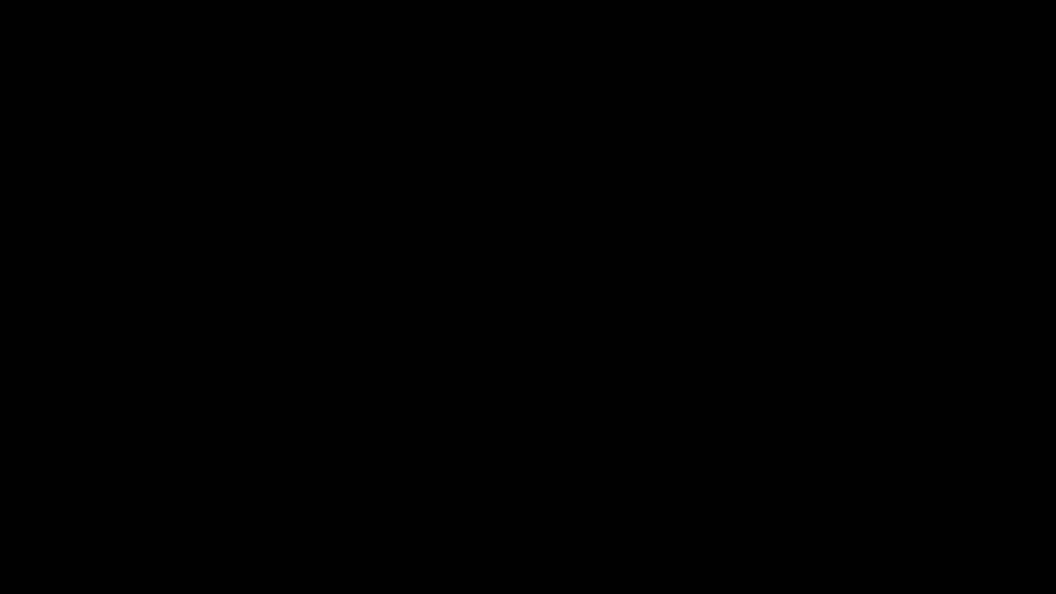
left_click(505, 328)
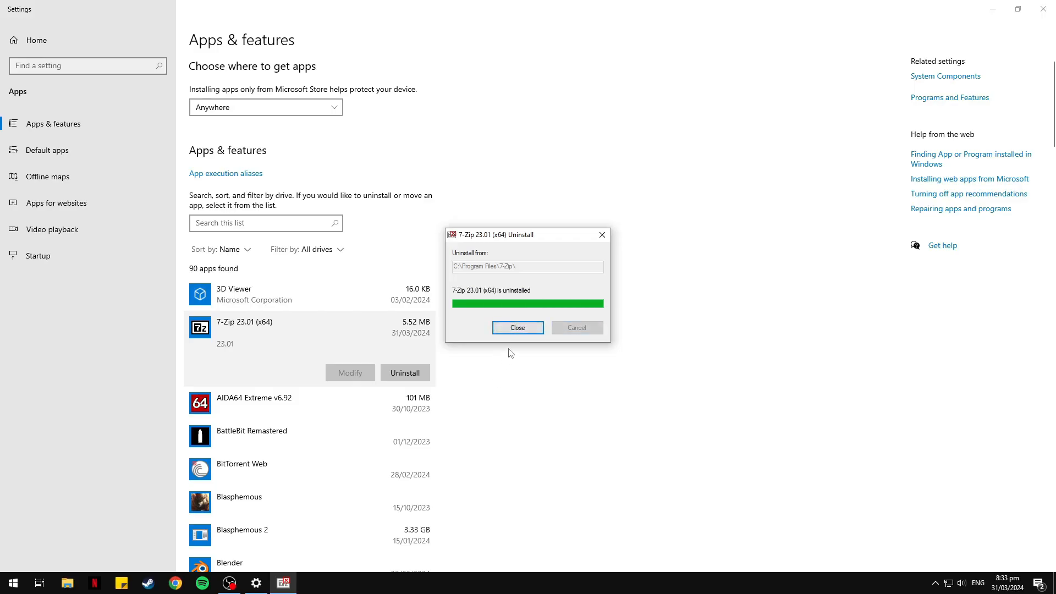
left_click(517, 327)
Uninstall Mozilla Firefox (x64 en-US) with its uninstall wizard, finish the wizard and close Settings.
scroll(352, 372, "down", 10)
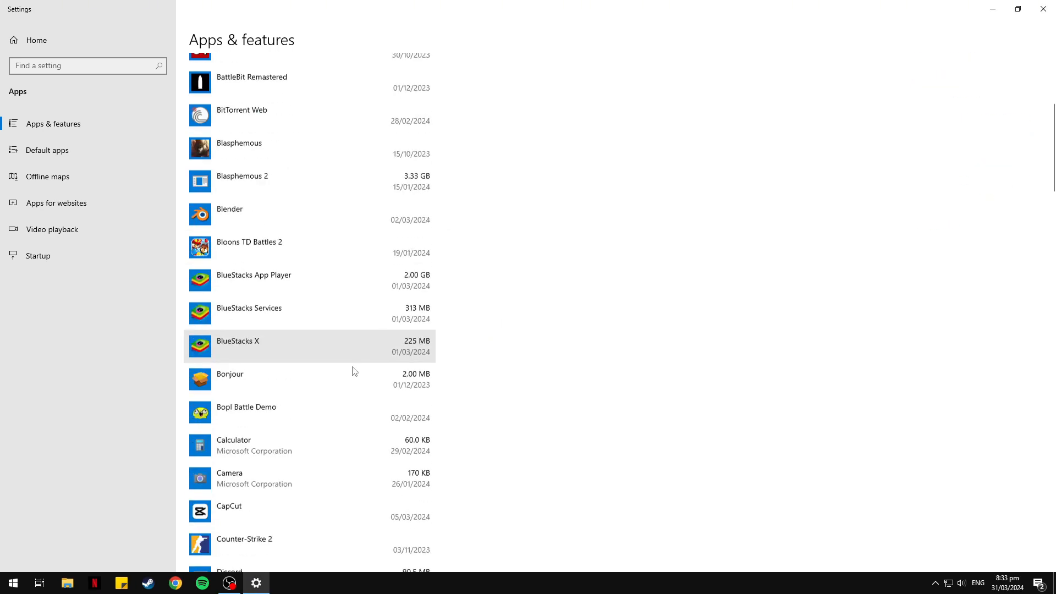
scroll(322, 376, "down", 15)
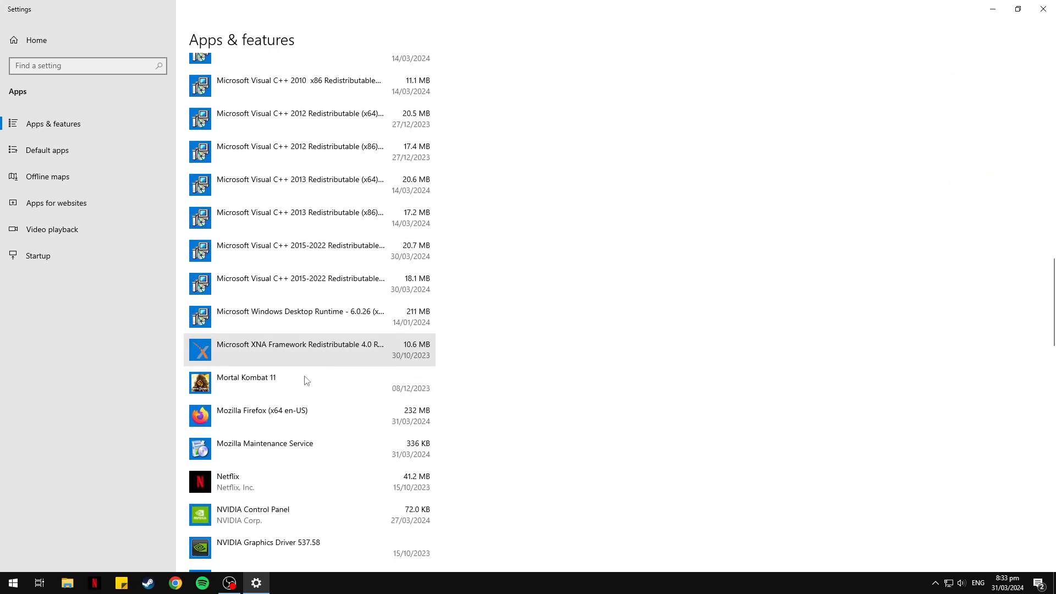
left_click(286, 256)
left_click(405, 301)
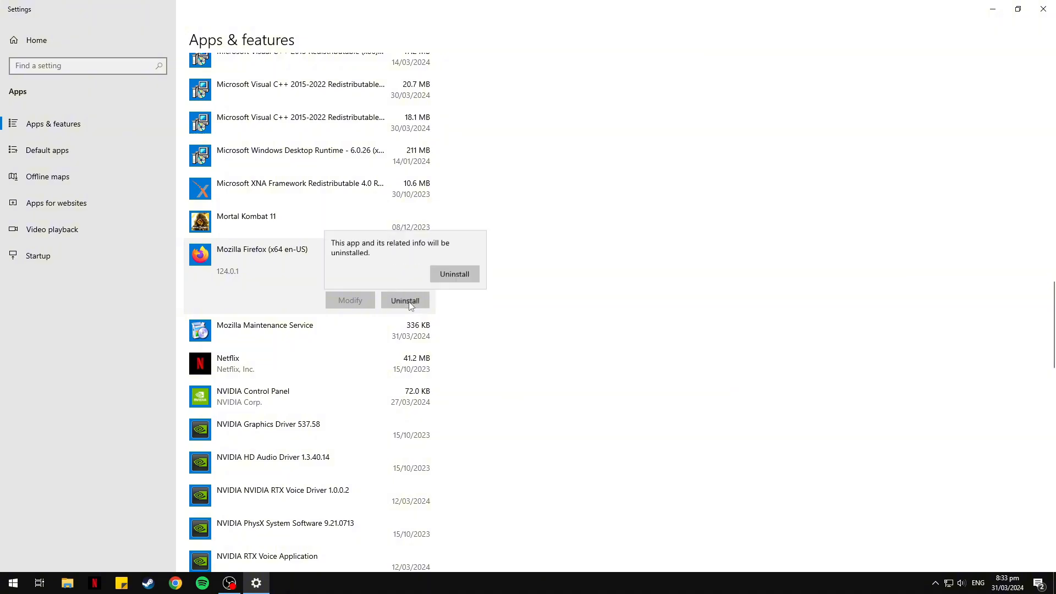
left_click(459, 274)
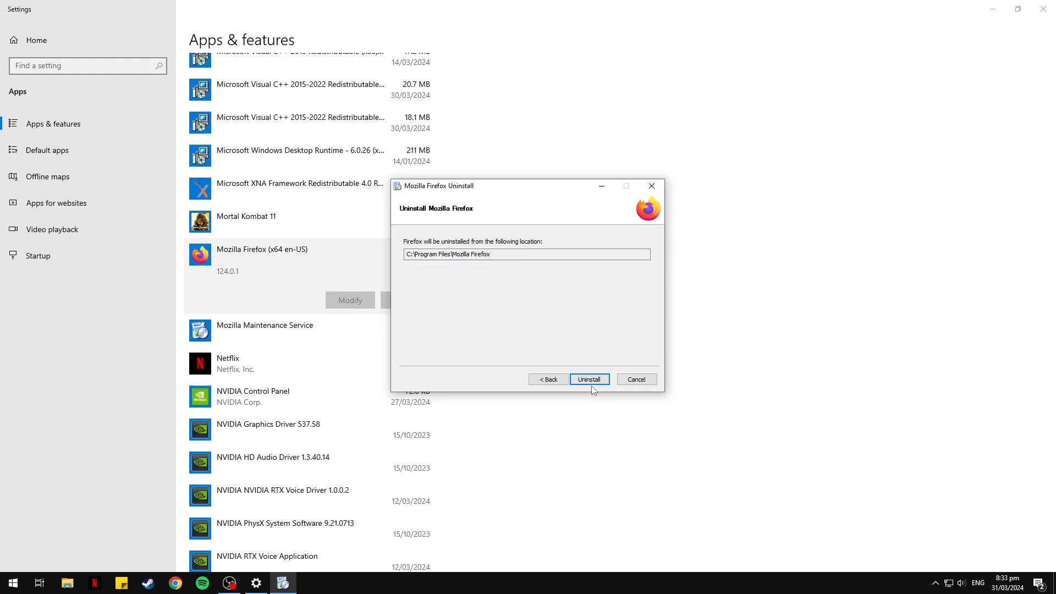
left_click(589, 380)
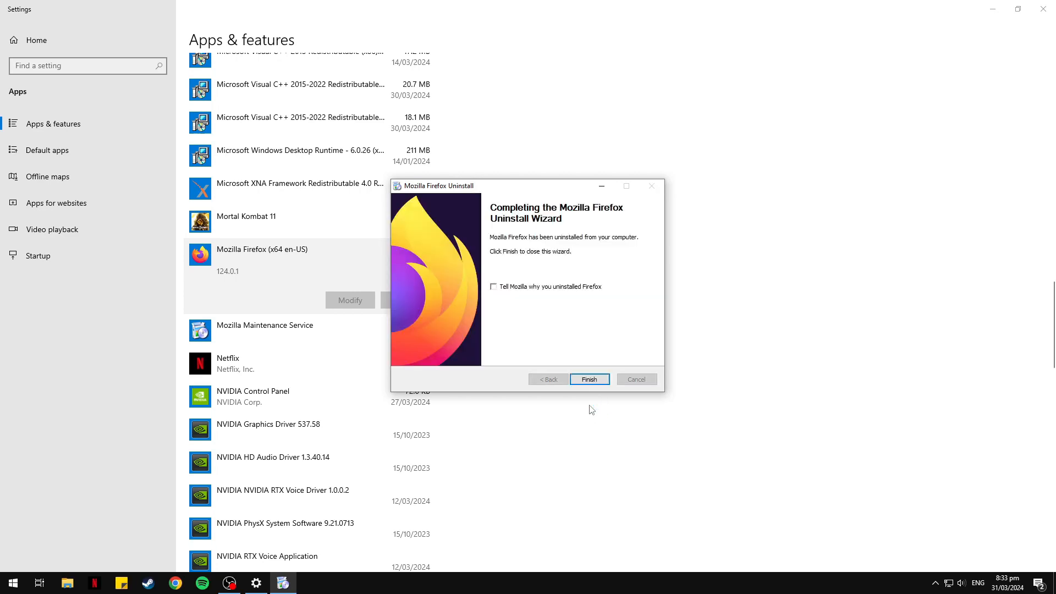
left_click(589, 380)
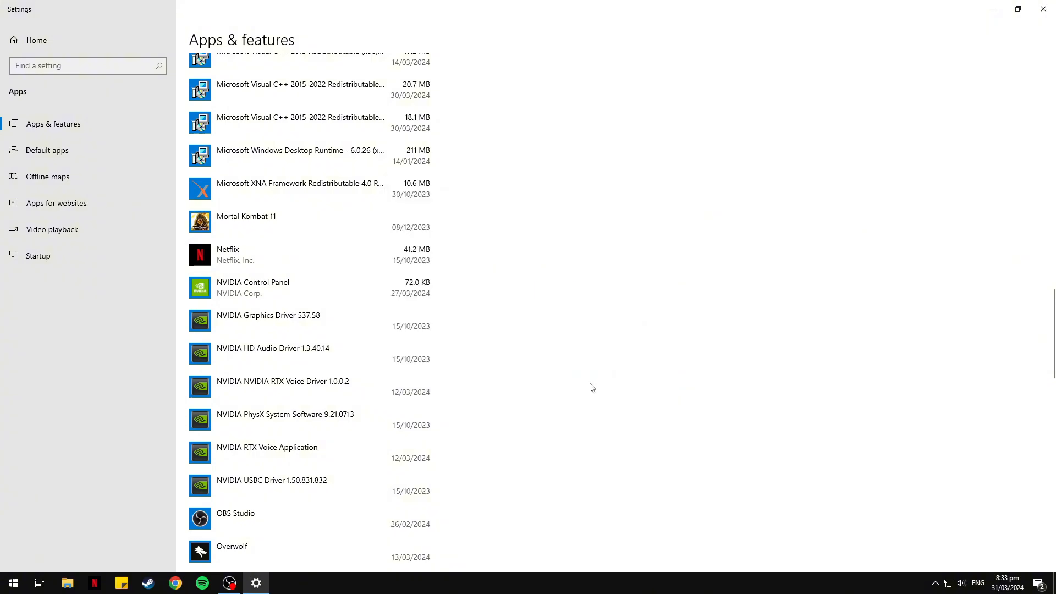
left_click(1043, 8)
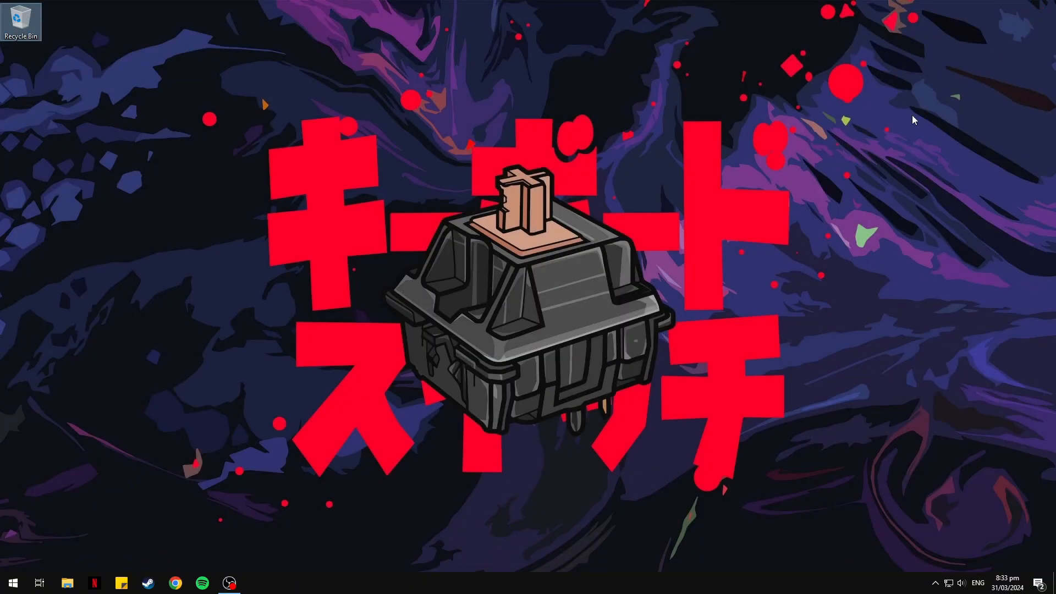
Optimize the Samsung 870 Evo drive with Defragment and Optimize Drives, and close the tool.
key("super")
type("de")
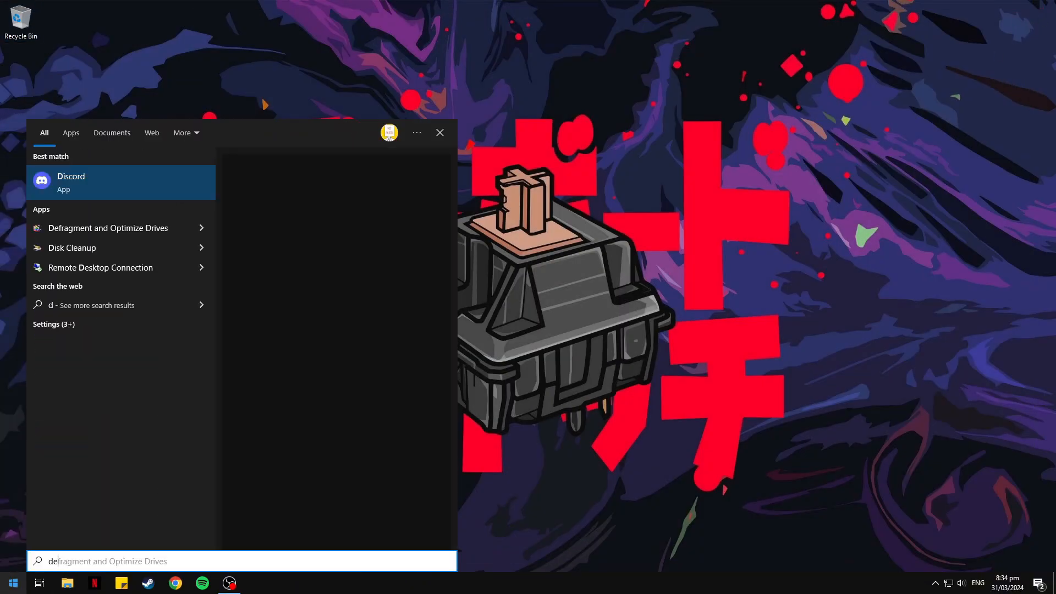
type("fra")
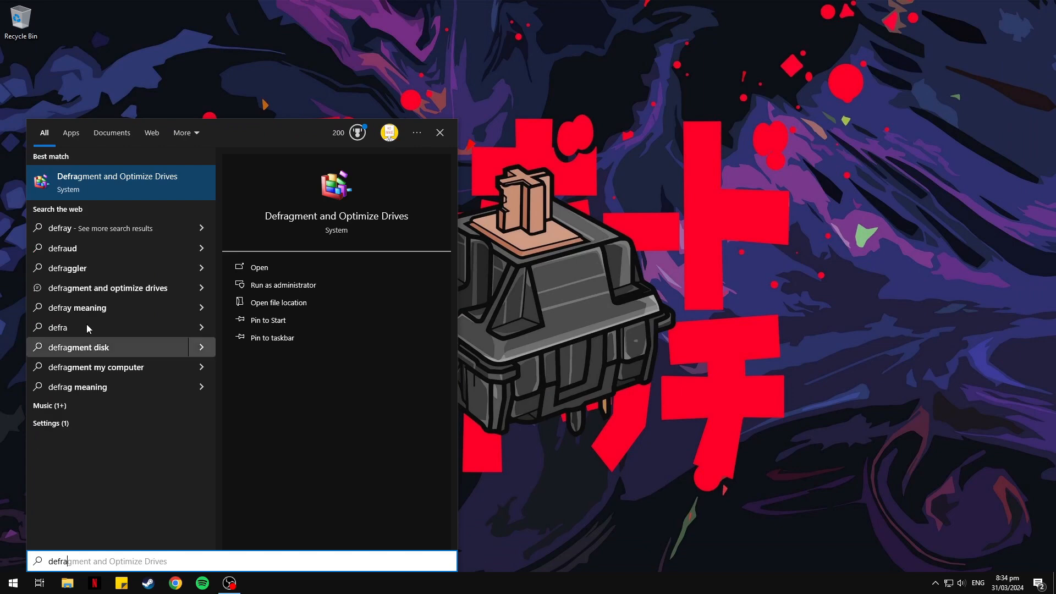
left_click(99, 186)
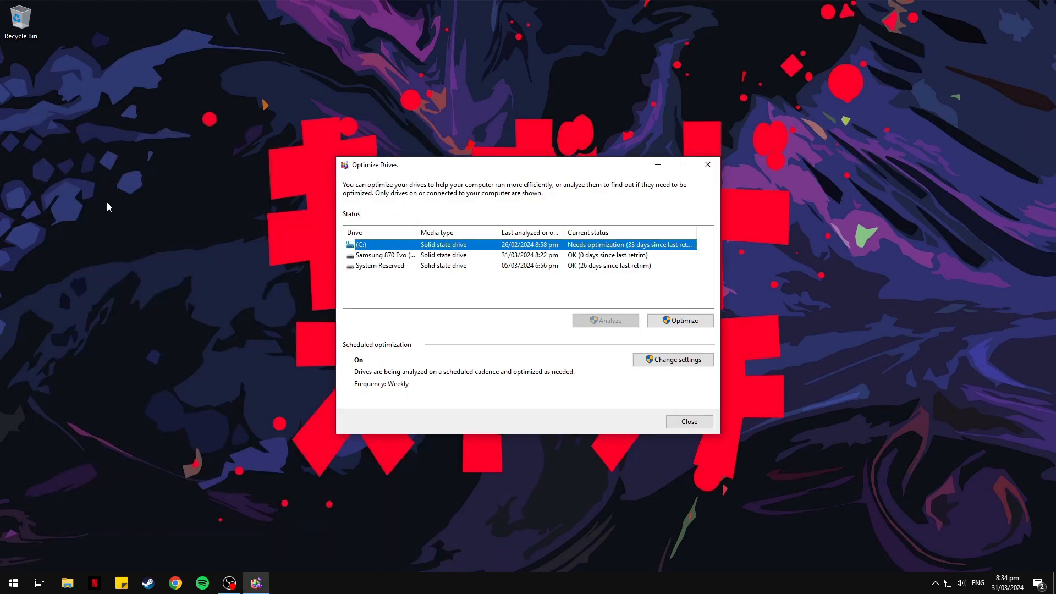
left_click(516, 257)
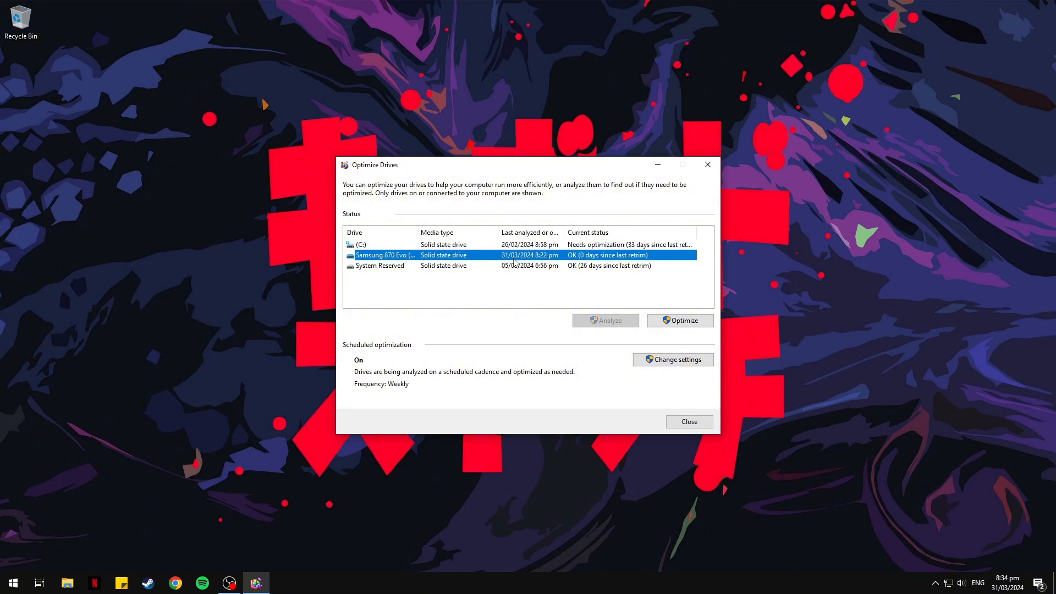
left_click(687, 321)
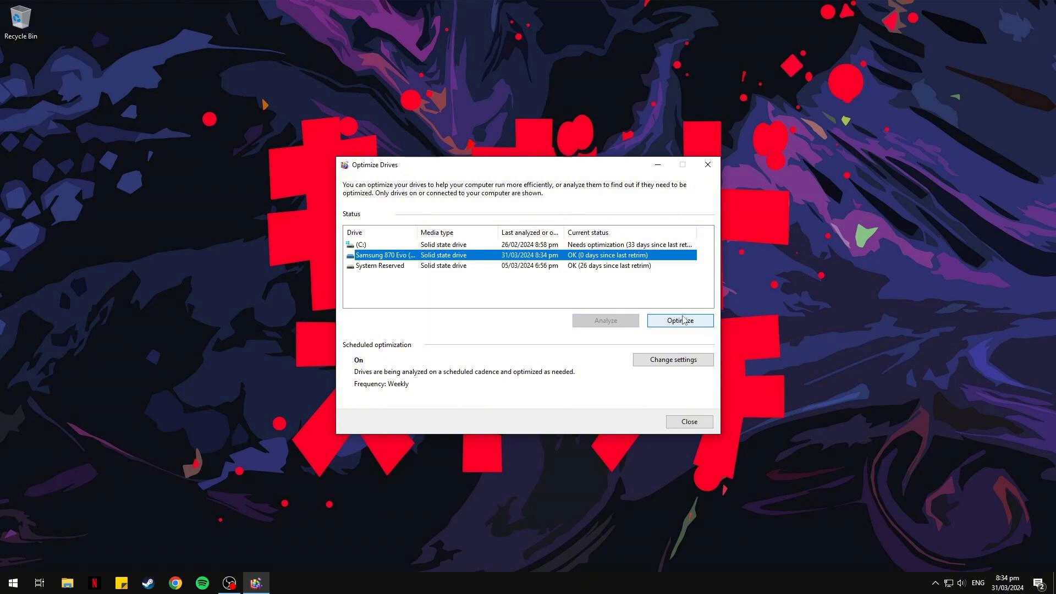
left_click(692, 423)
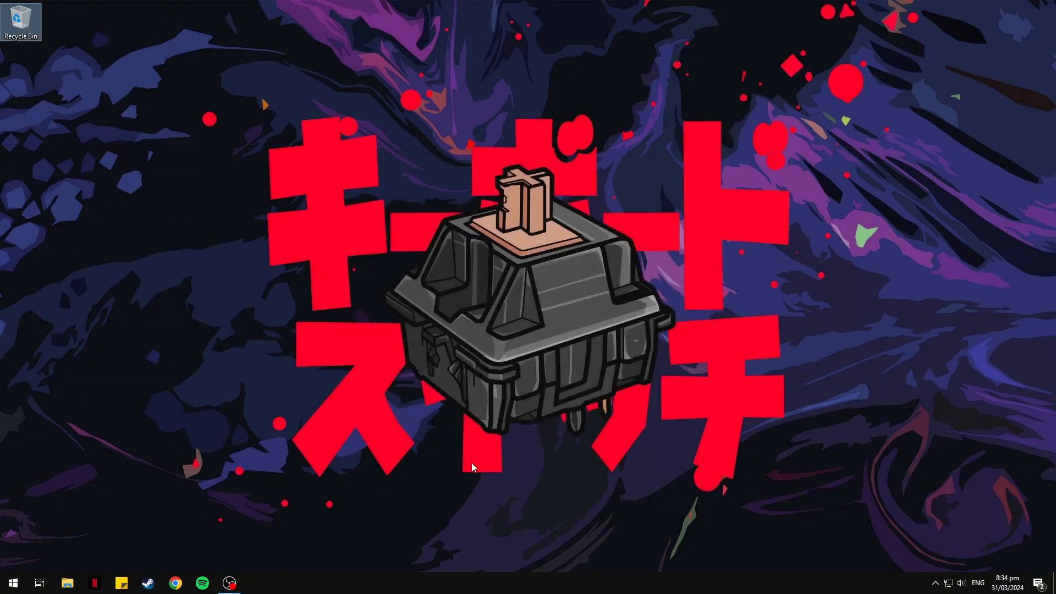
Start Disk Cleanup for drive C: and move its window to the middle of the screen.
key("super")
type("disk")
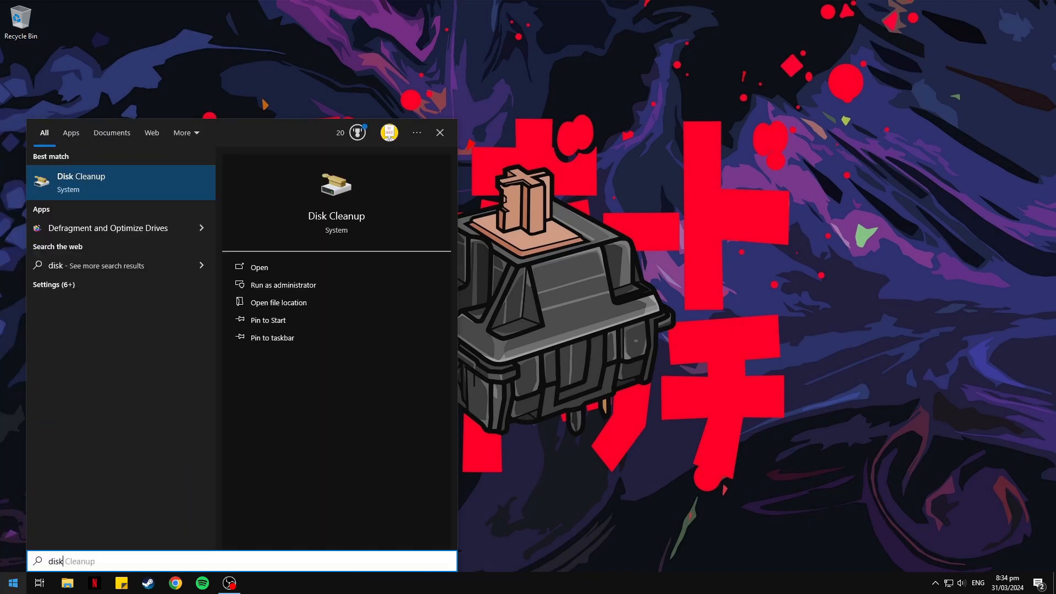
left_click(126, 183)
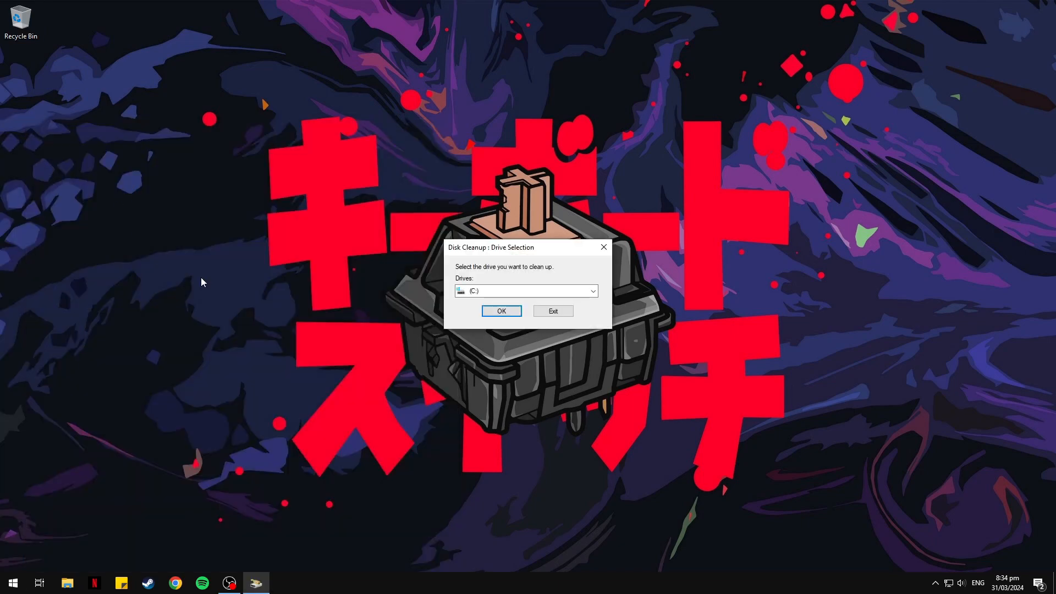
left_click(501, 311)
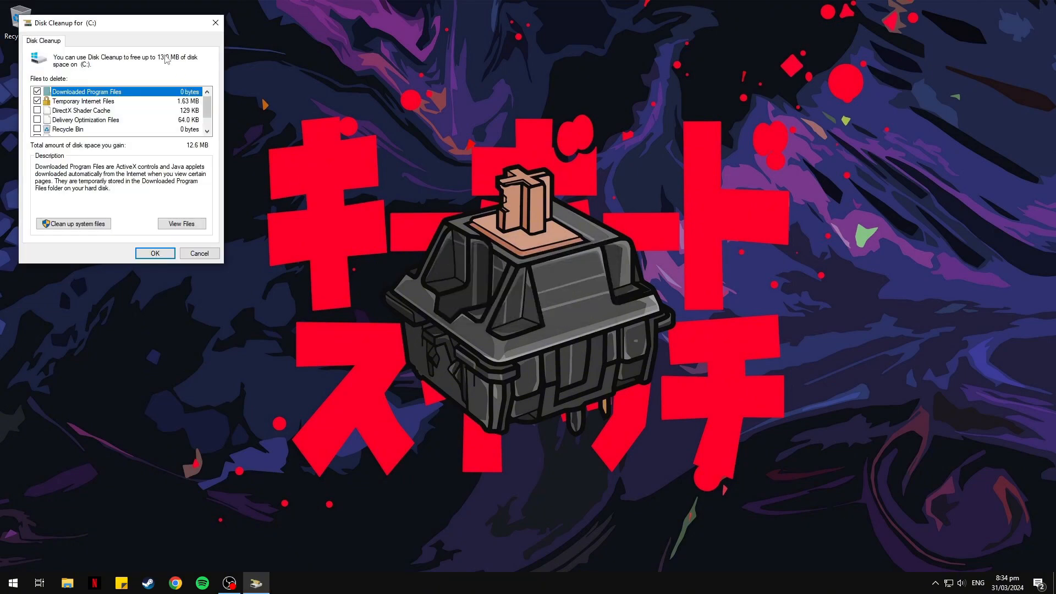
left_click_drag(125, 27, 554, 161)
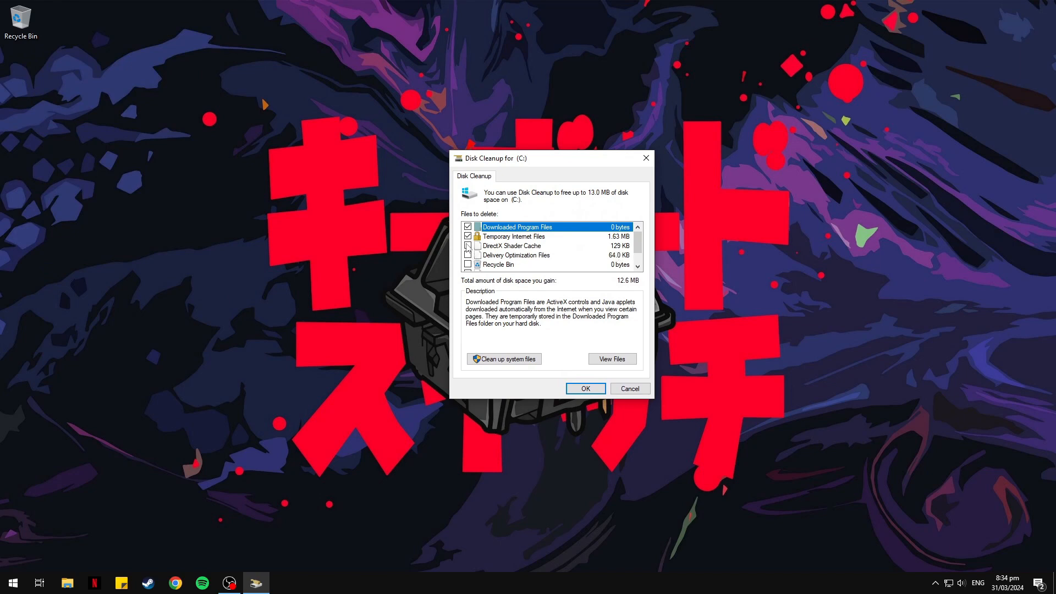
Add DirectX Shader Cache, Delivery Optimization Files, Recycle Bin and Temporary files to the cleanup, and permanently delete the selected files.
left_click(467, 246)
left_click(467, 255)
left_click(467, 264)
scroll(520, 260, "down", 1)
left_click(467, 255)
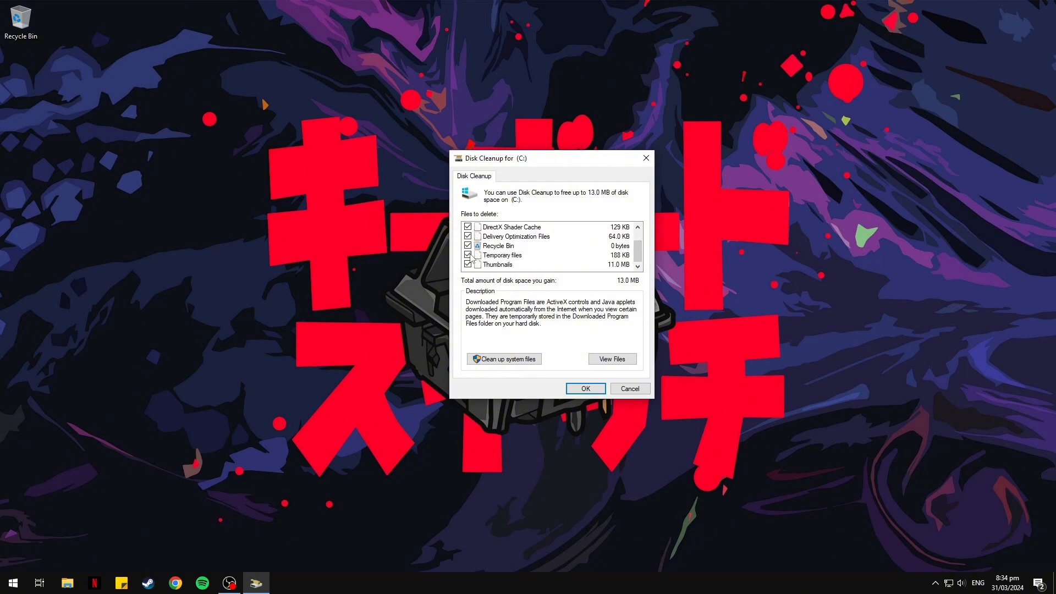
left_click(597, 389)
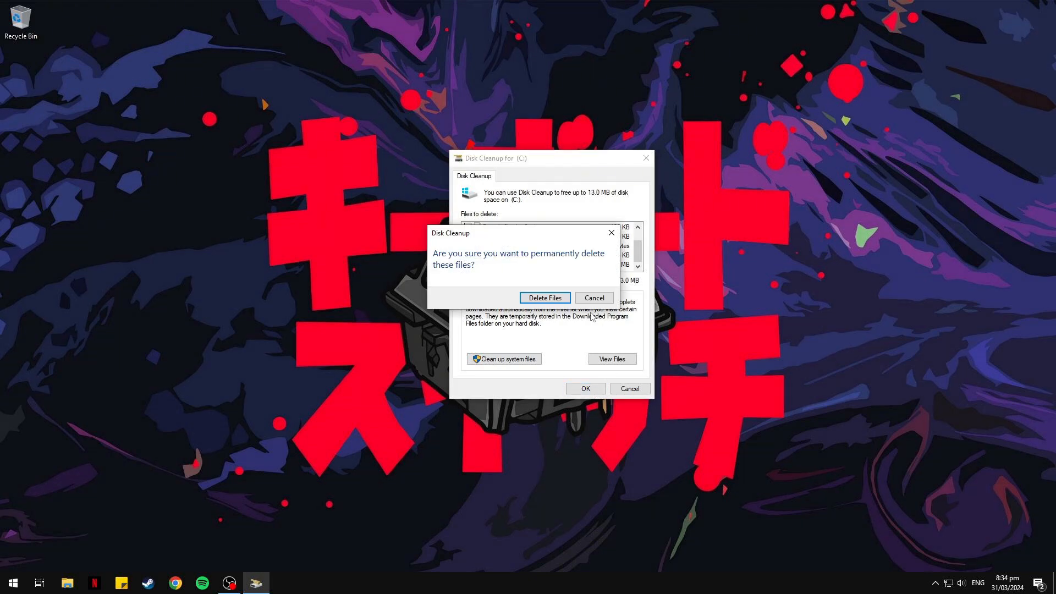
left_click(544, 297)
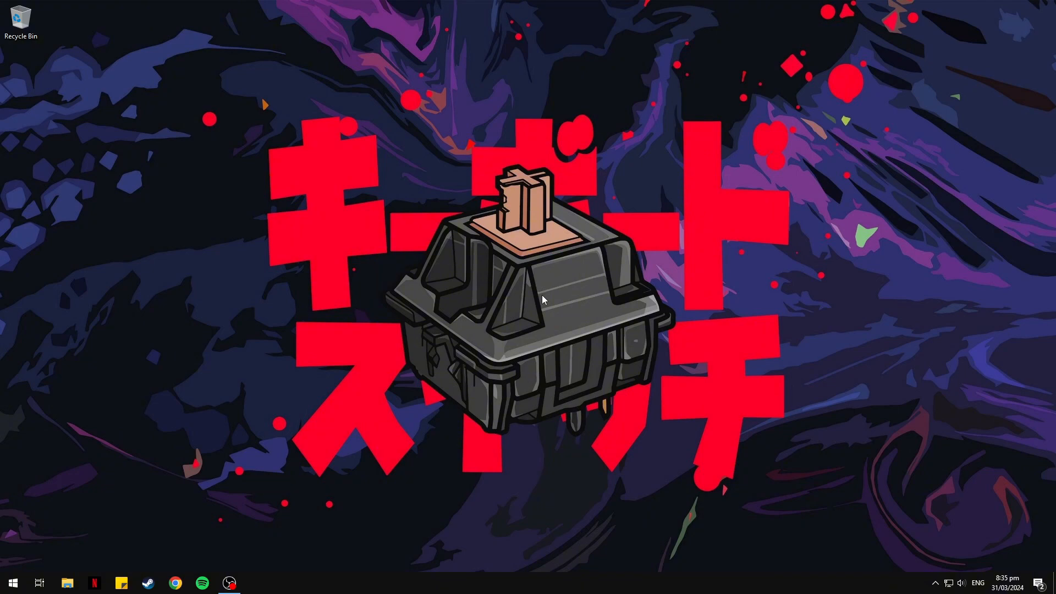
Open the Windows Temp folder by running the command temp.
key("super+r")
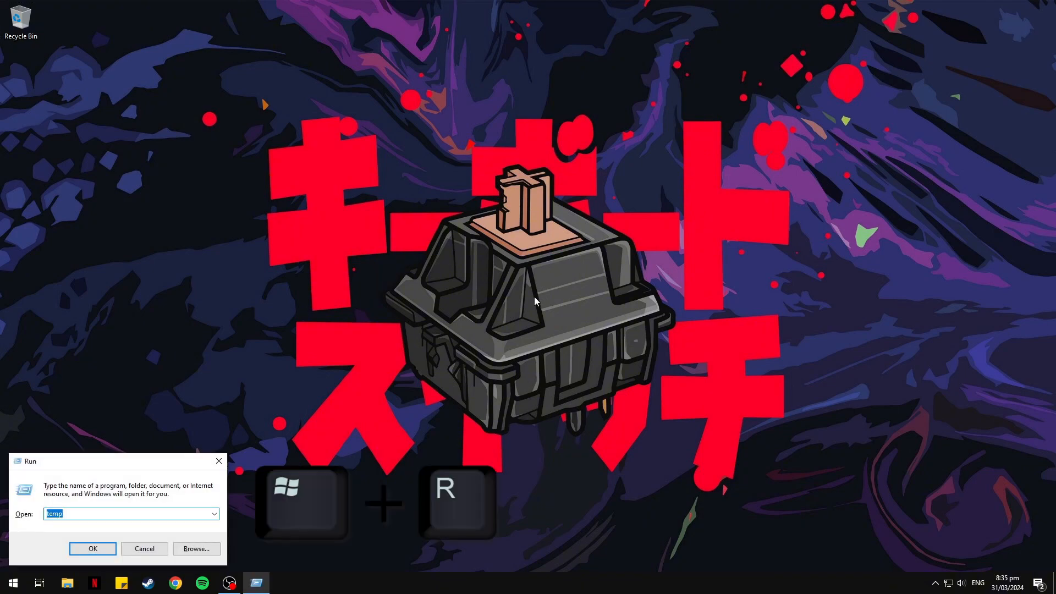
type("temp")
left_click_drag(92, 516, 32, 519)
type("tenm")
key("BackSpace")
key("BackSpace")
type("mp")
left_click(99, 549)
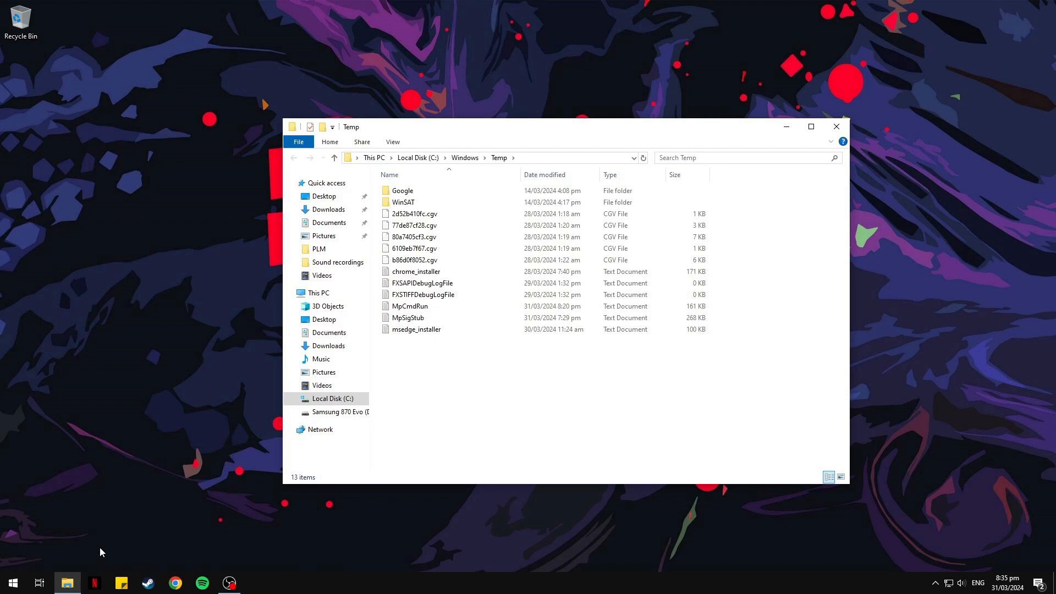
Delete all files and folders in the Windows Temp folder and close the window.
left_click_drag(443, 349, 570, 187)
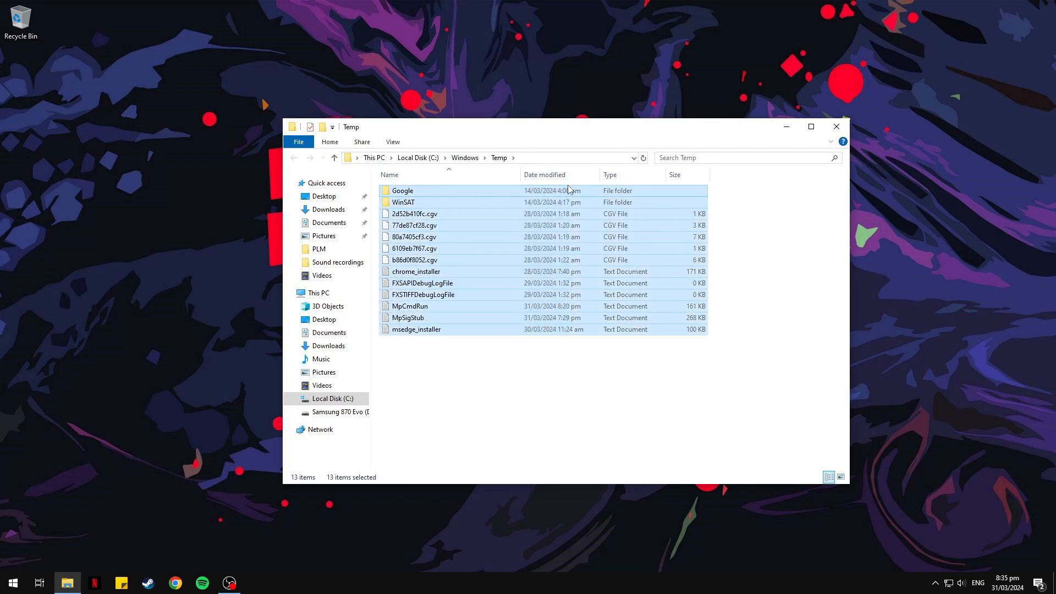
right_click(601, 286)
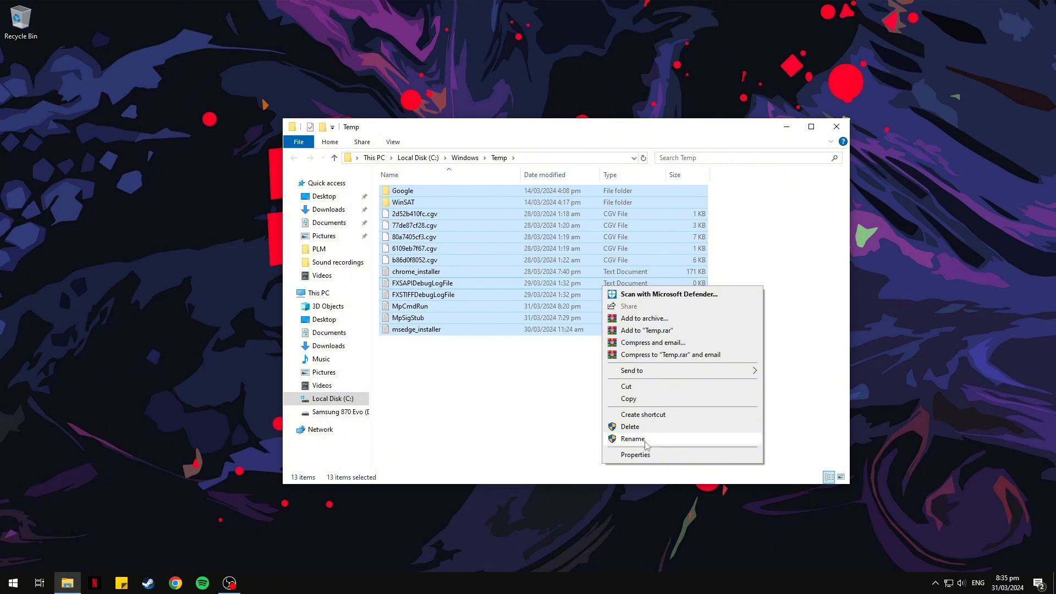
left_click(659, 430)
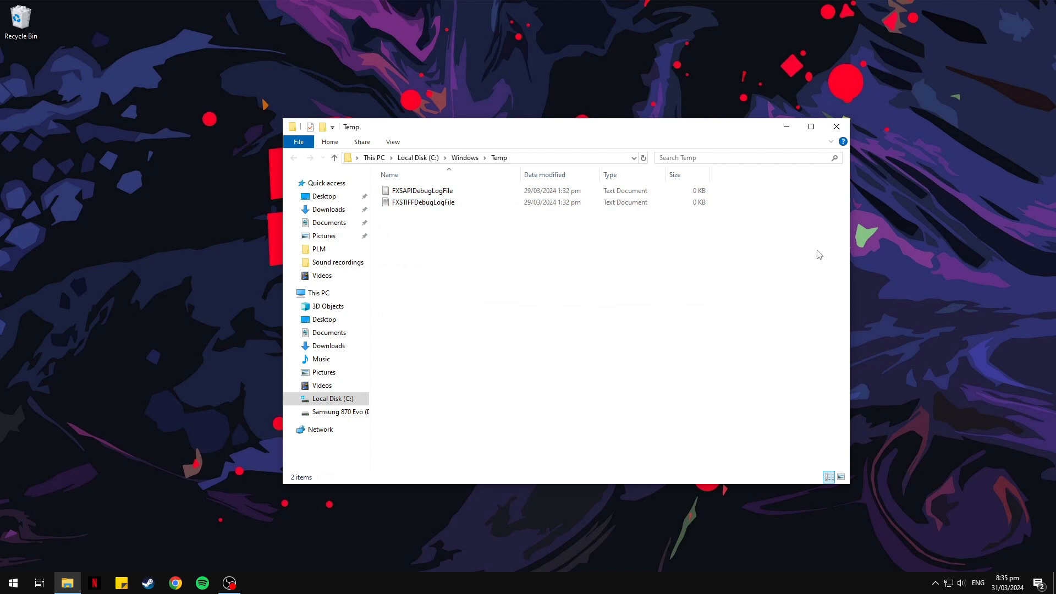
left_click(837, 126)
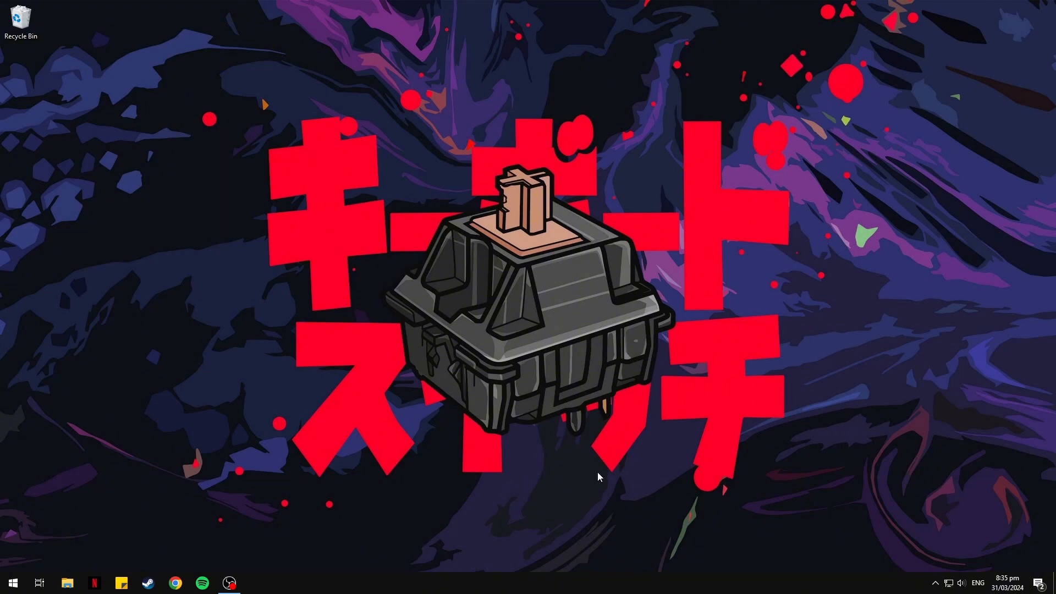
Open Task Manager's list of startup programs and disable Razer Synapse 3.
right_click(556, 581)
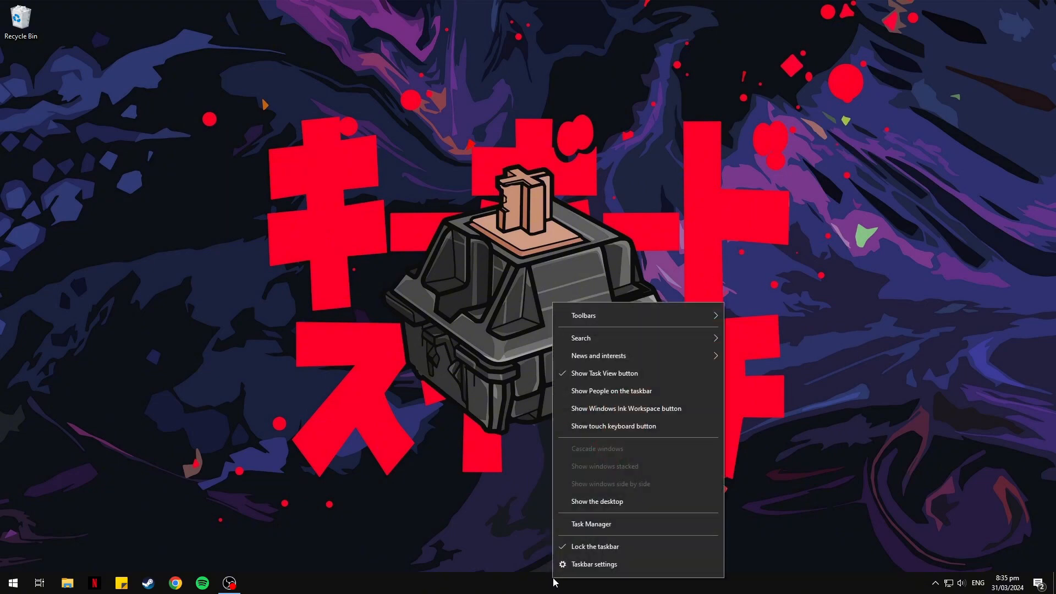
left_click(603, 526)
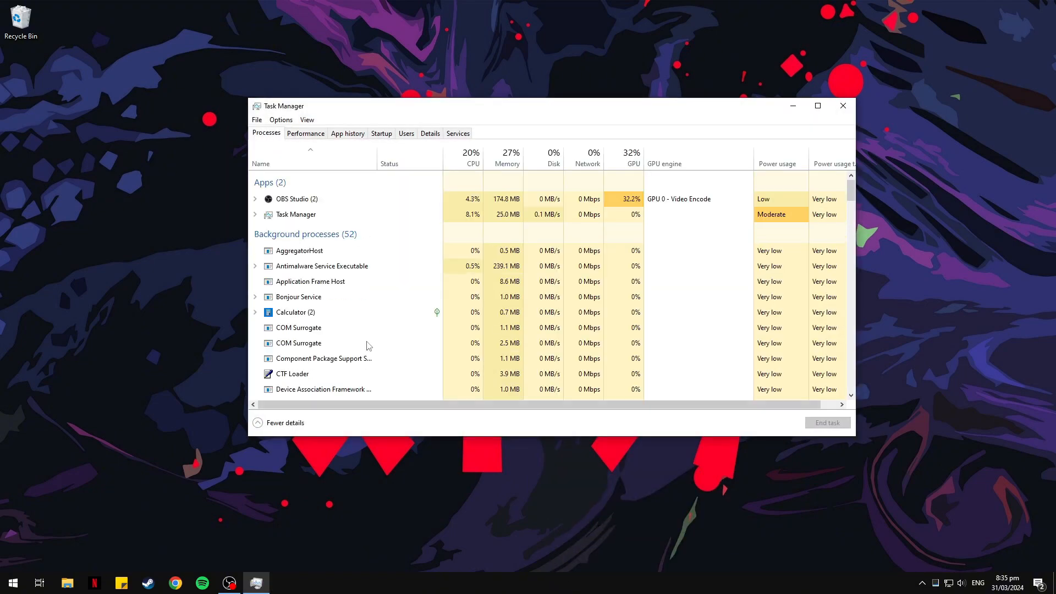
left_click(385, 133)
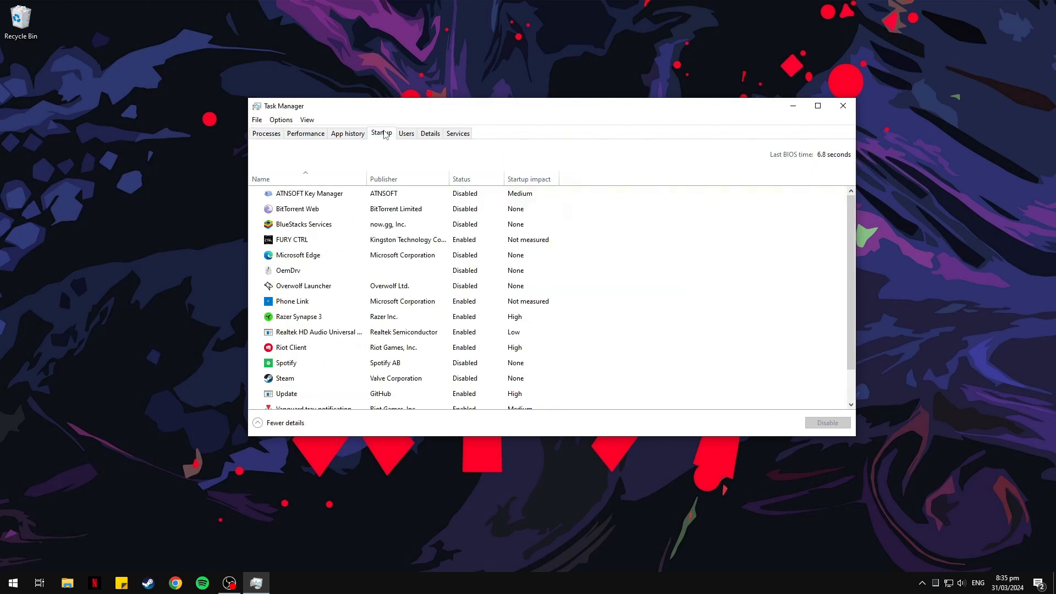
right_click(332, 324)
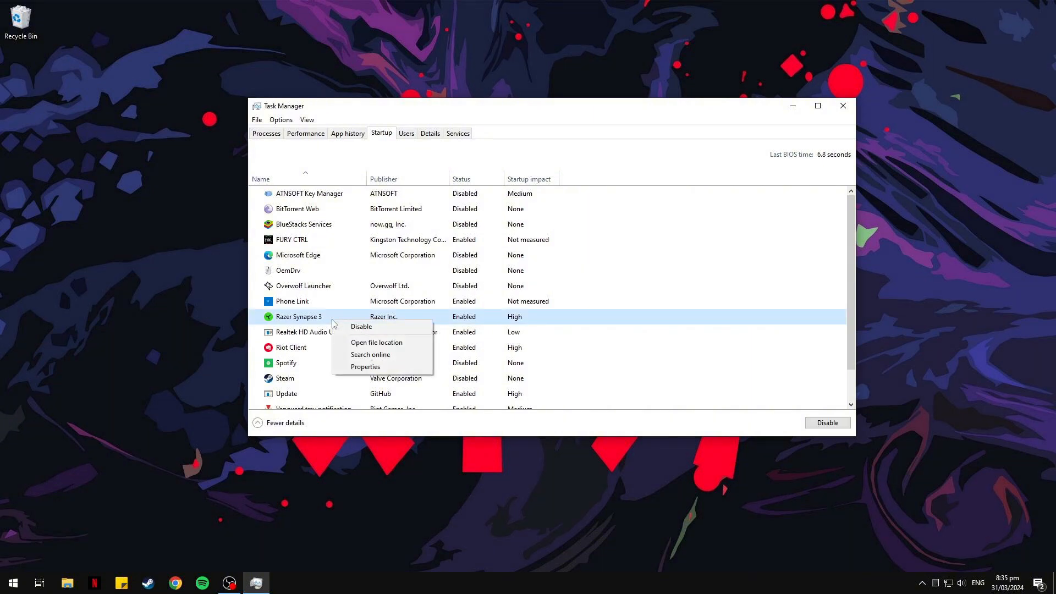
left_click(364, 329)
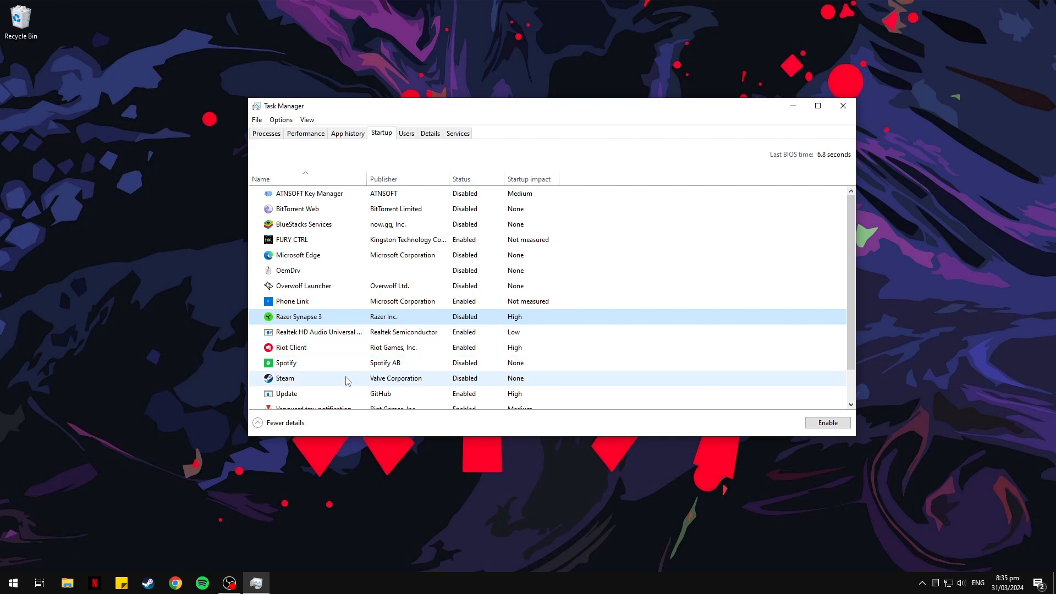
Disable the startup entries Update by GitHub and FURY CTRL, and close Task Manager.
scroll(352, 368, "down", 2)
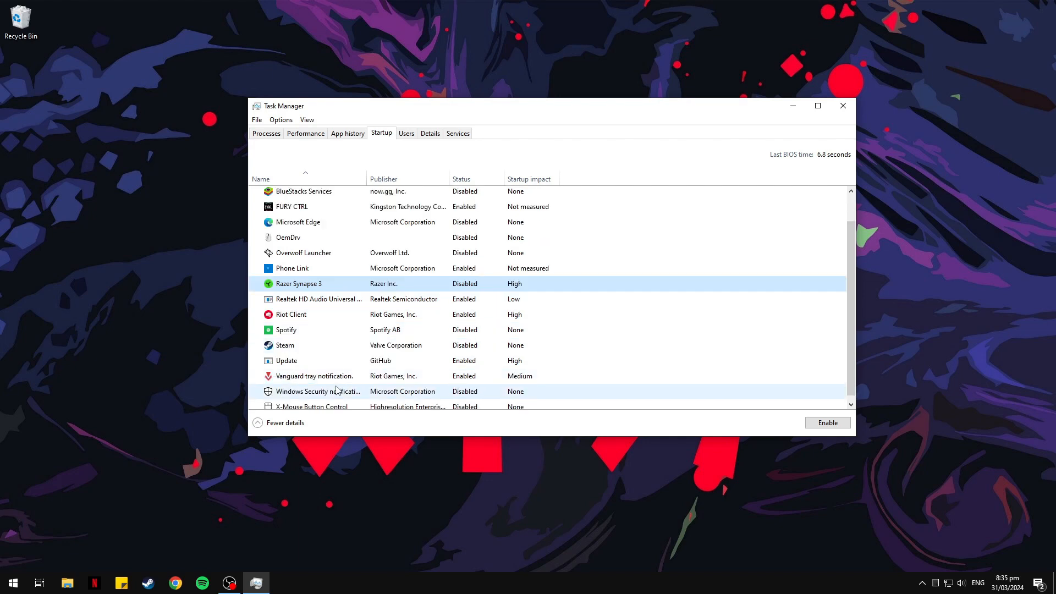
right_click(325, 355)
left_click(344, 373)
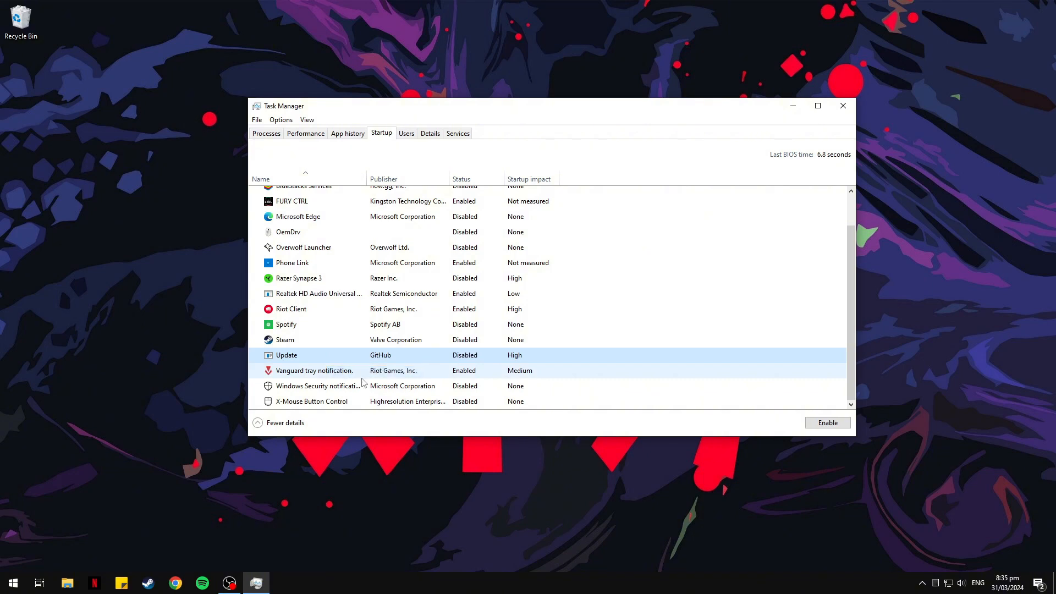
scroll(353, 242, "up", 1)
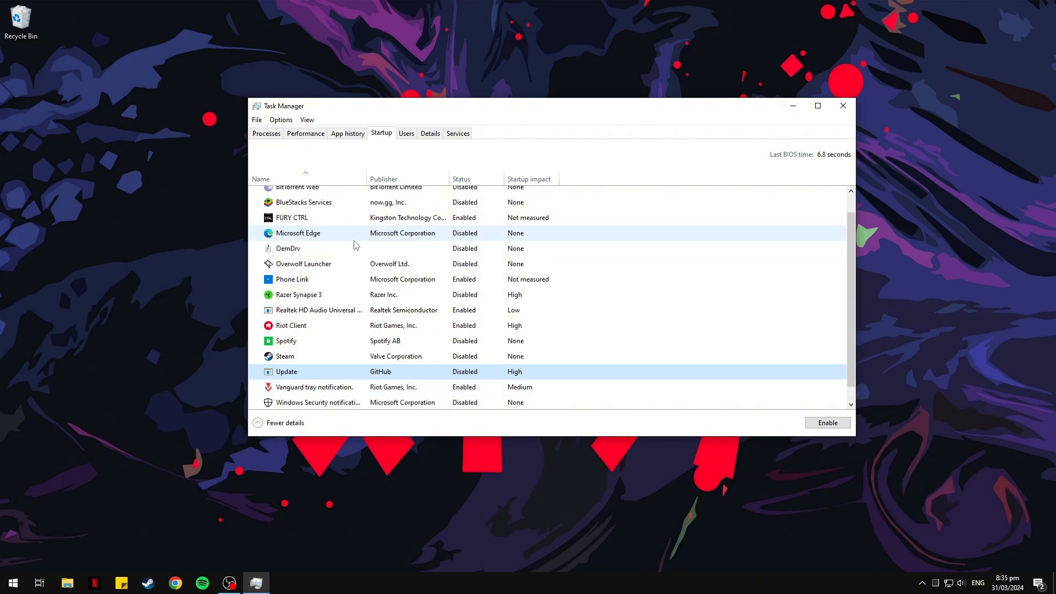
scroll(357, 248, "up", 1)
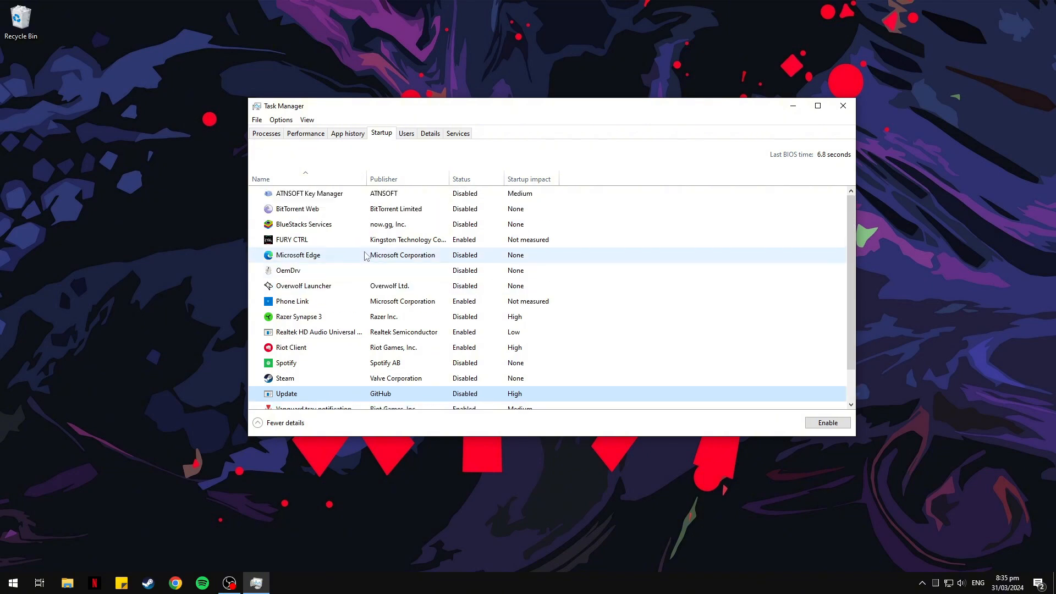
right_click(376, 247)
left_click(390, 255)
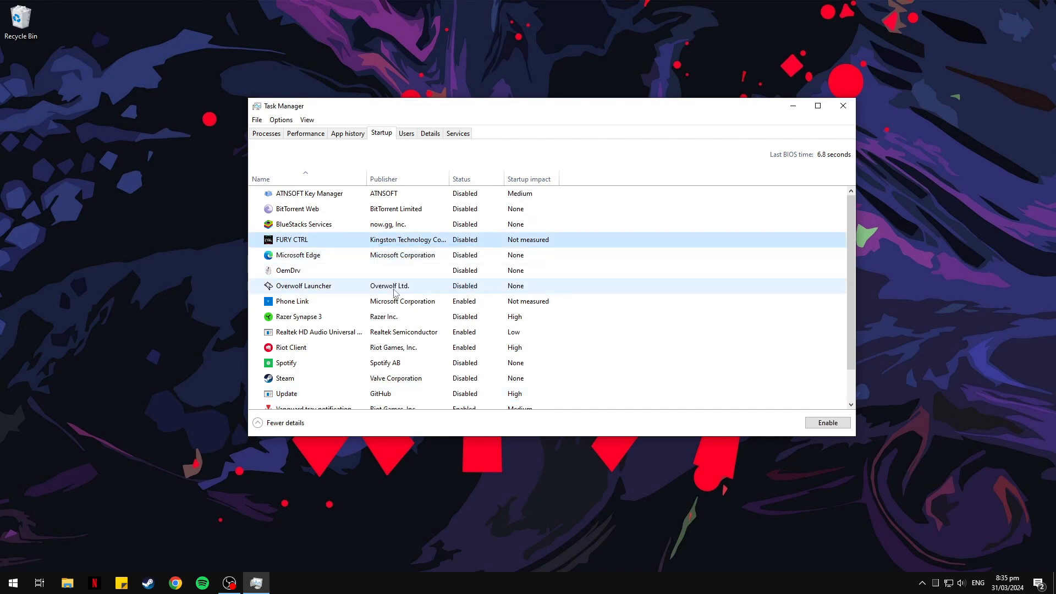
left_click(843, 105)
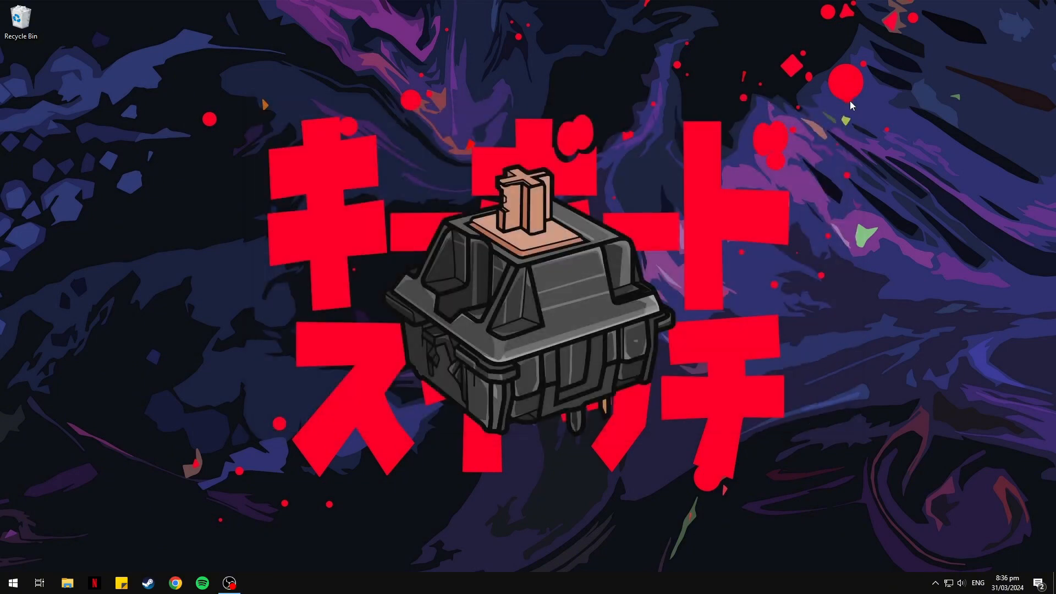
Search Windows for adjust to open Performance Options, and apply the visual effects setting Adjust for best performance.
key("super")
type("a")
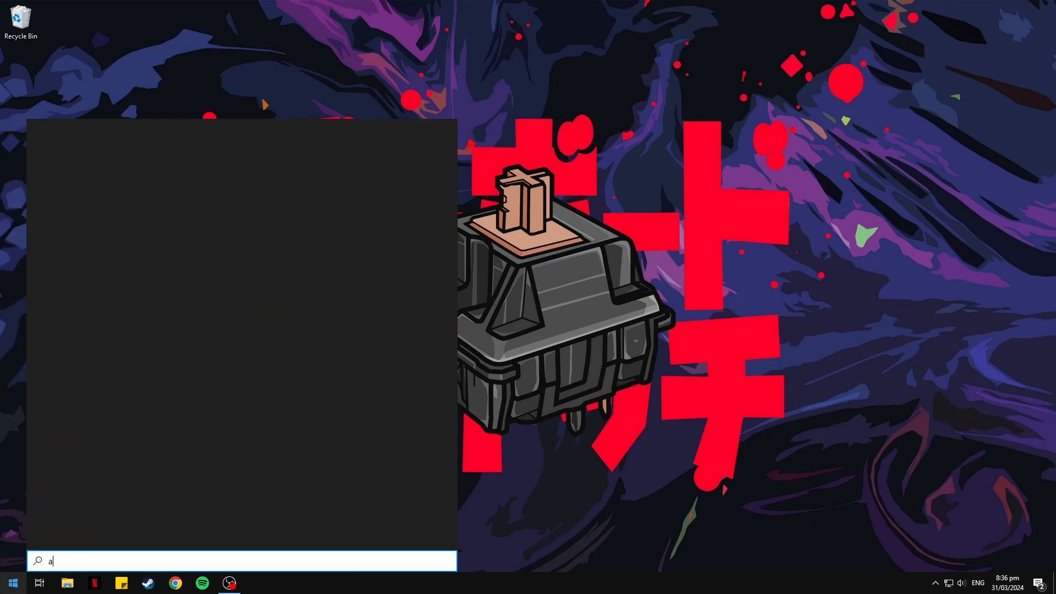
type("djust")
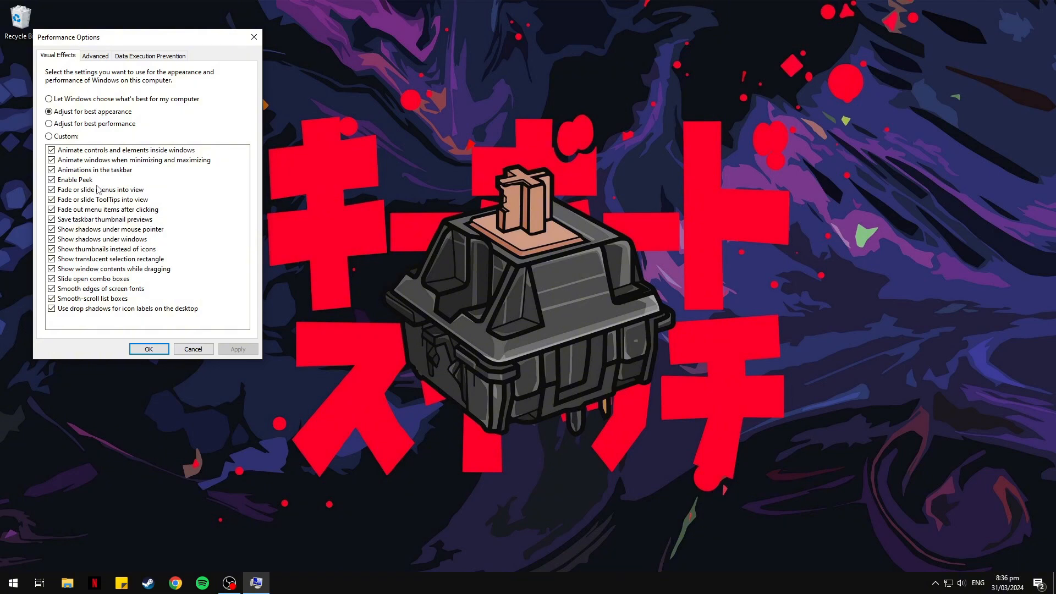
left_click(48, 124)
left_click(245, 351)
Enable Smooth edges of screen fonts in the visual effects, apply the change and close Performance Options.
left_click(52, 289)
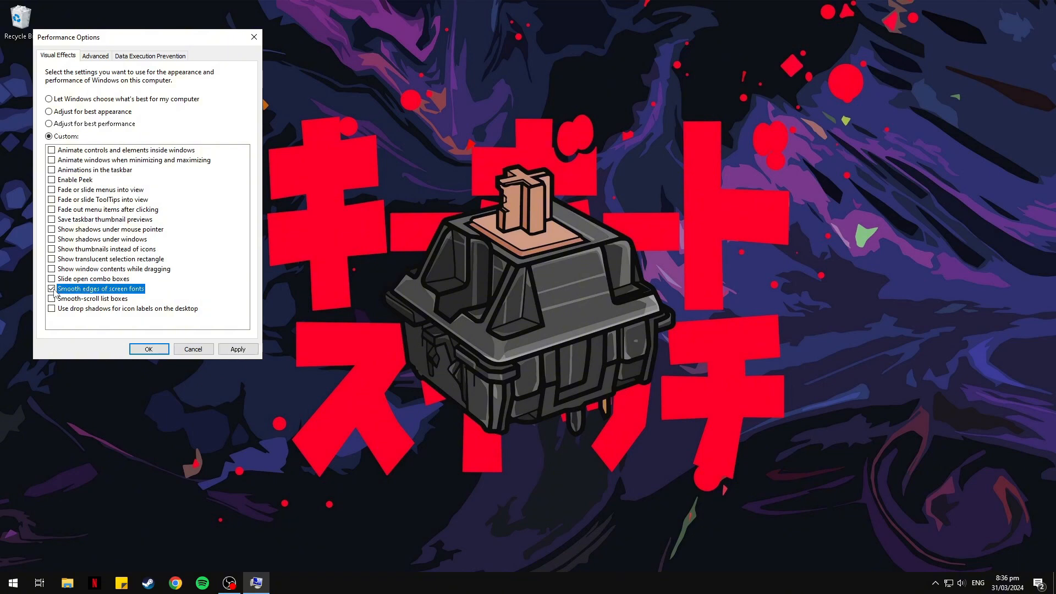
left_click(237, 352)
left_click(149, 350)
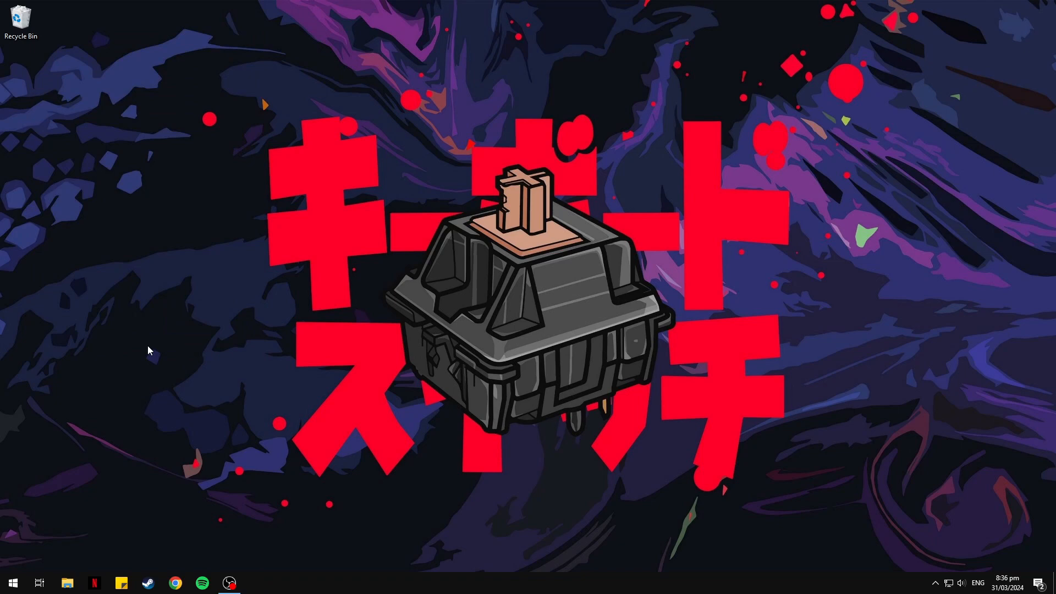
Turn on Hardware-accelerated GPU scheduling in the Windows display graphics settings and close Settings.
left_click(13, 582)
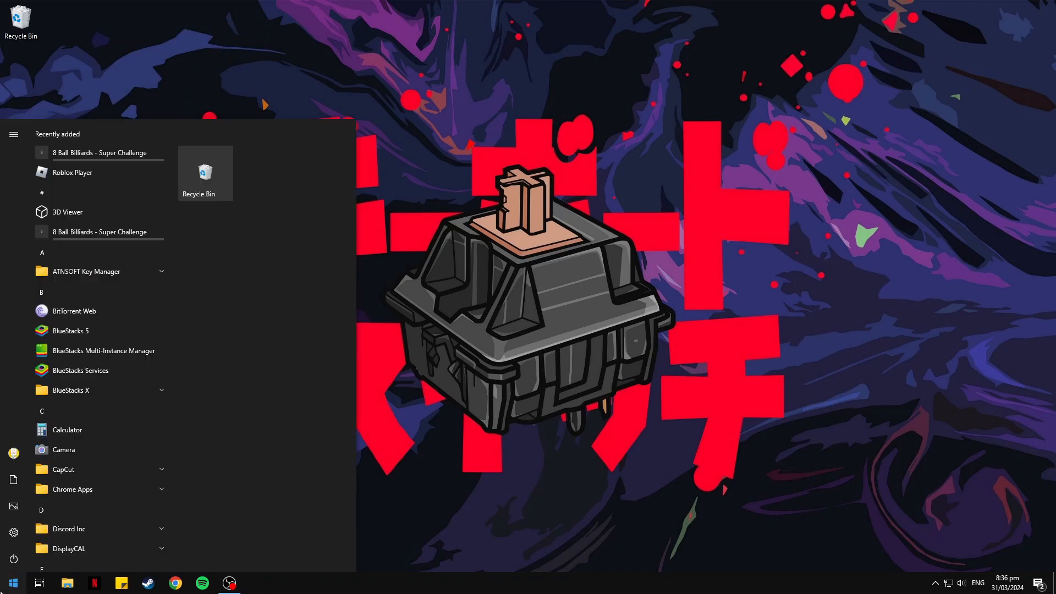
left_click(13, 532)
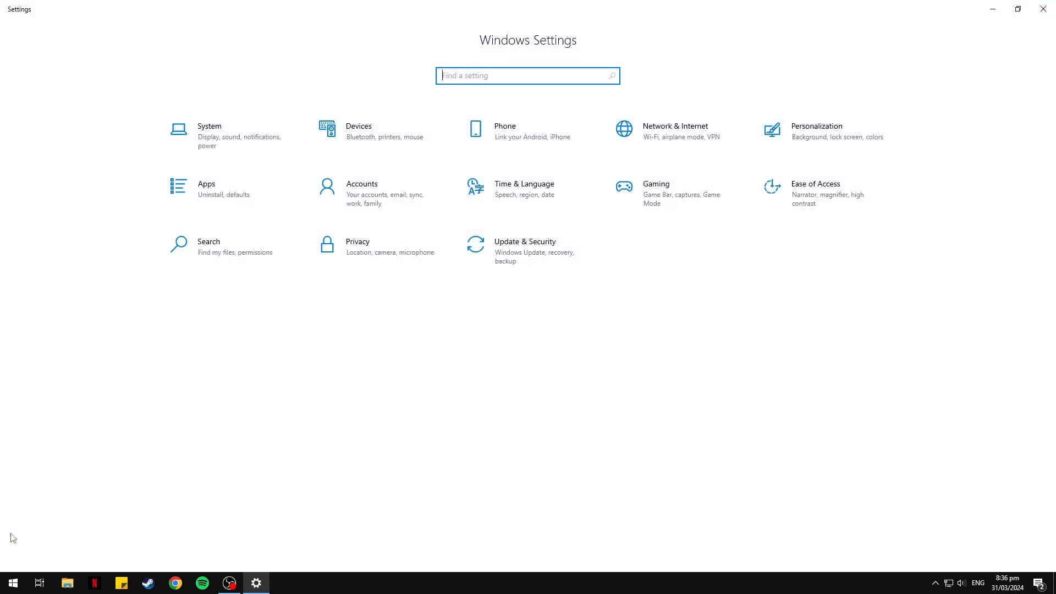
left_click(239, 130)
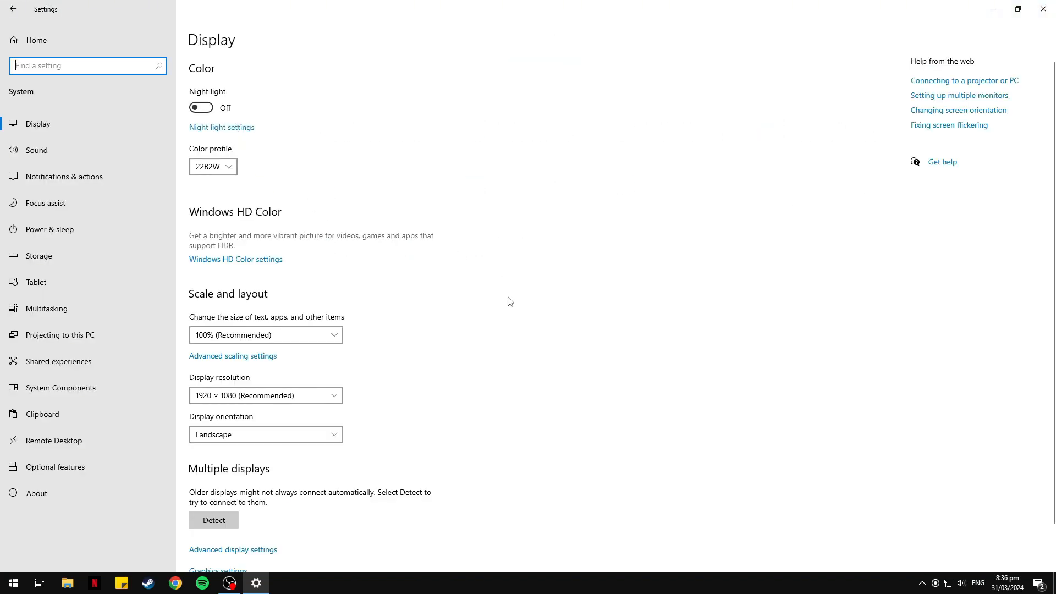
scroll(509, 301, "down", 2)
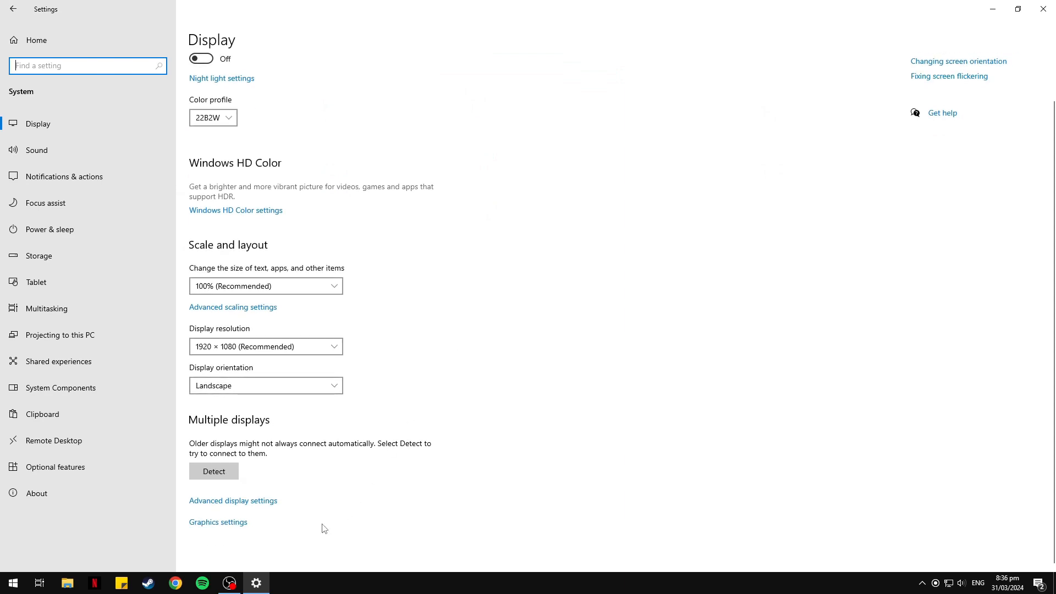
left_click(229, 523)
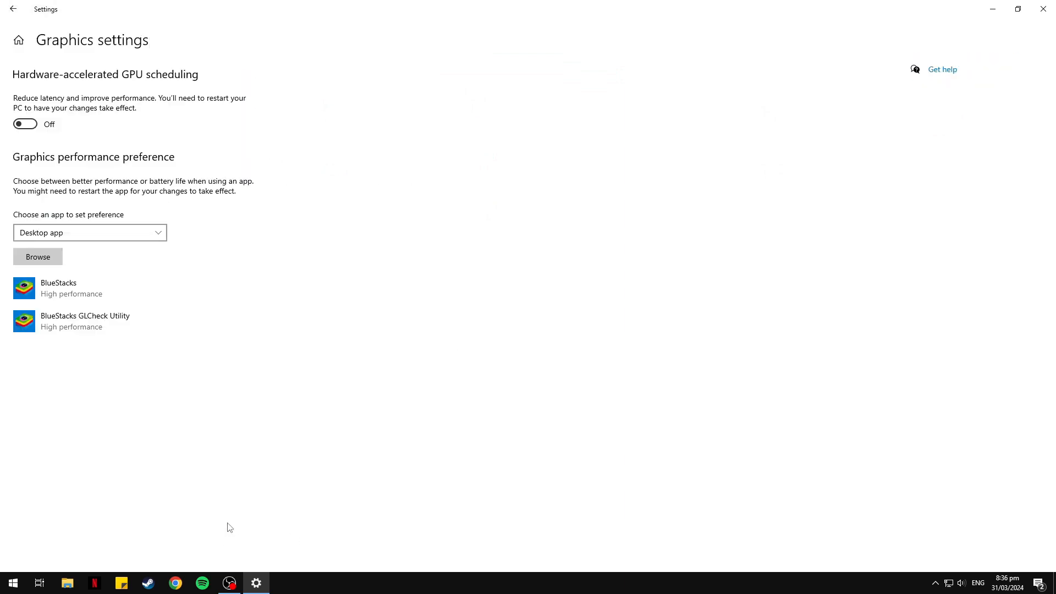
left_click(25, 125)
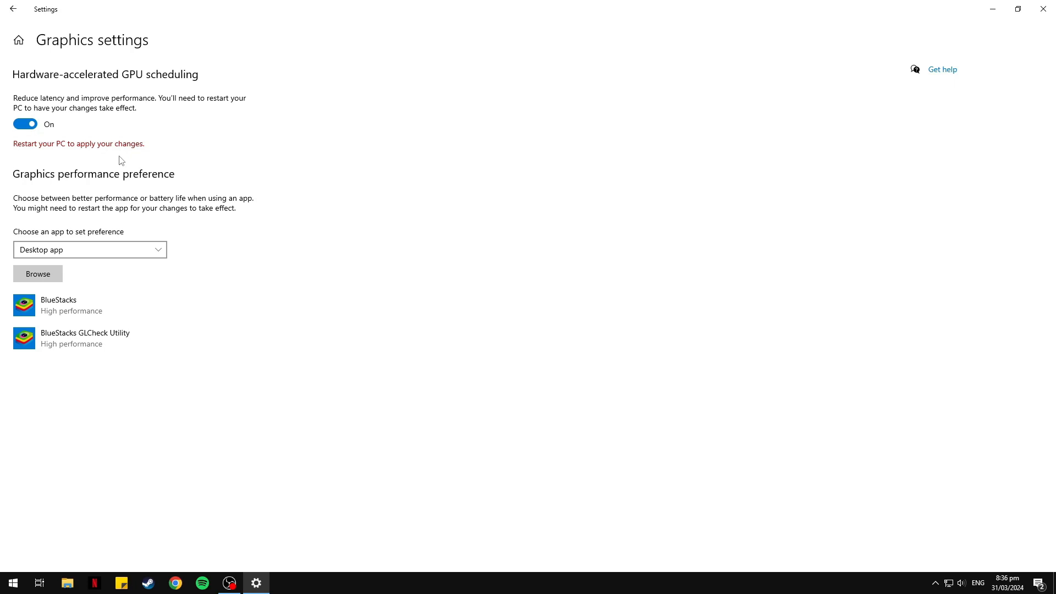
left_click(1043, 9)
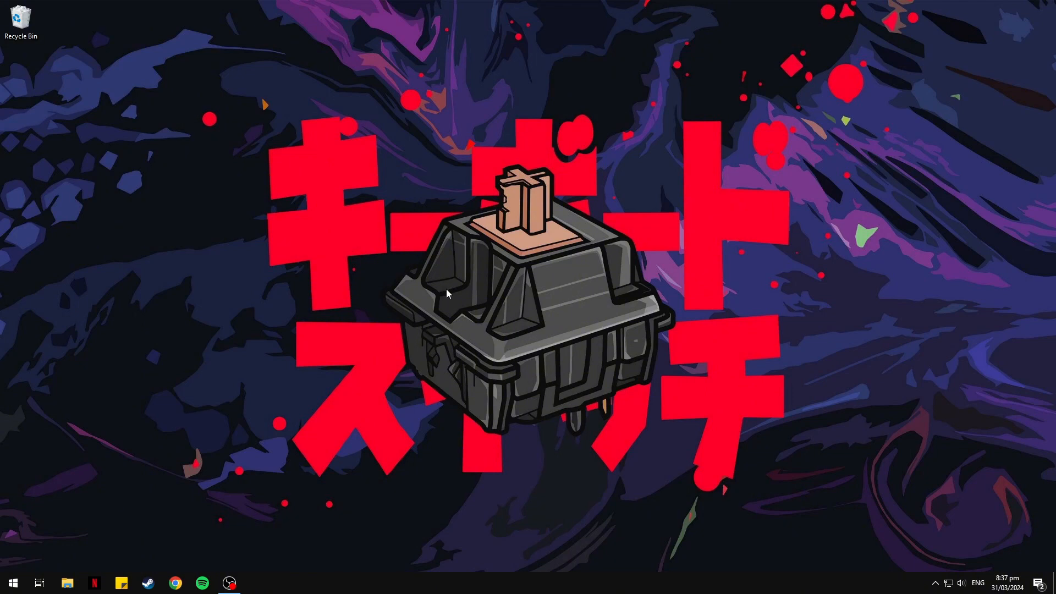
Set the power plan to High performance, switch it to Ultimate Performance among the additional plans, and close Power Options.
left_click(13, 583)
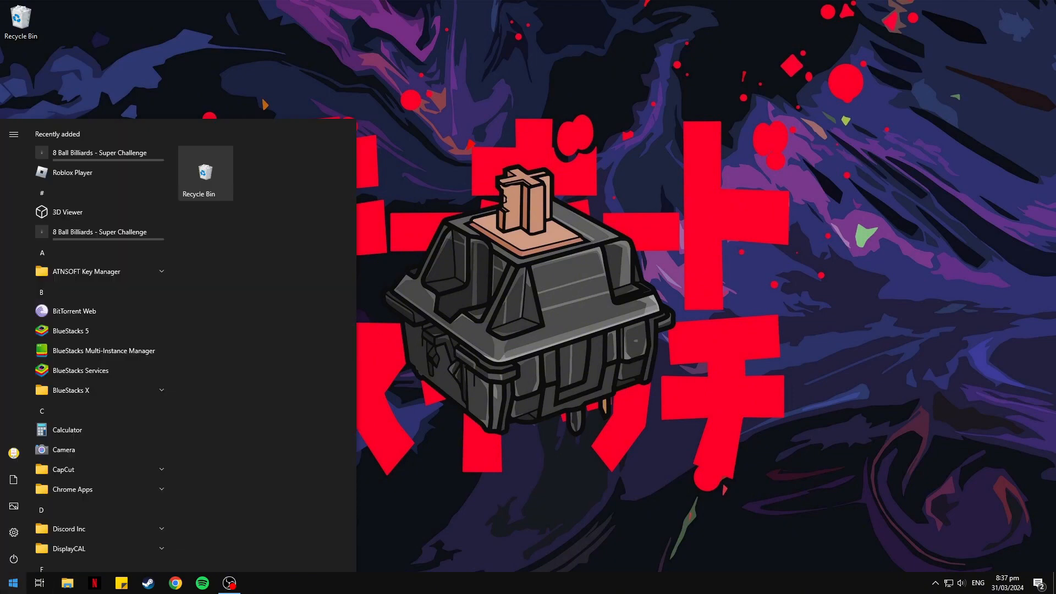
type("choose")
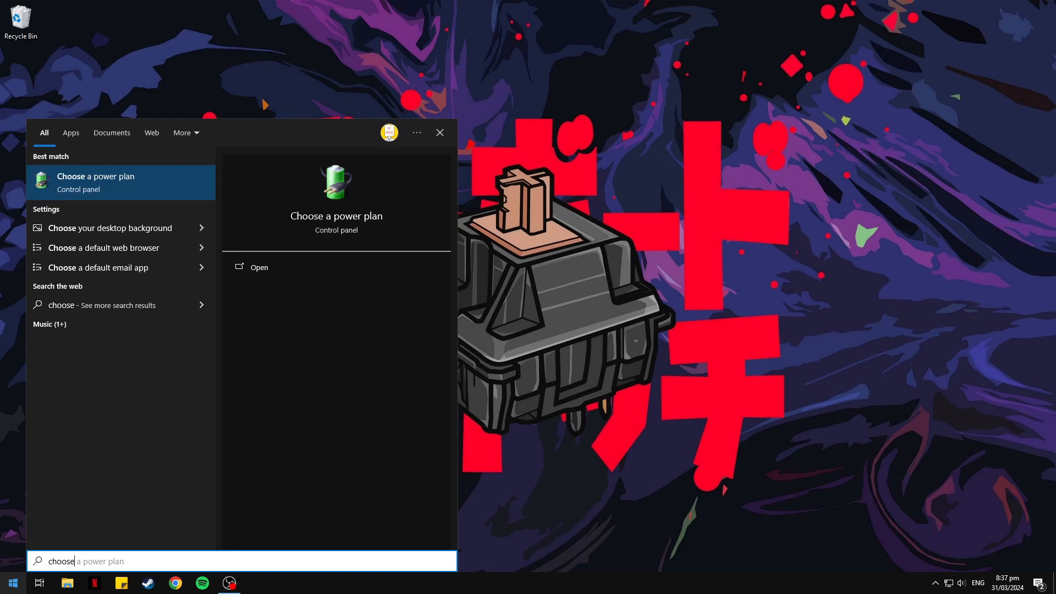
left_click(113, 189)
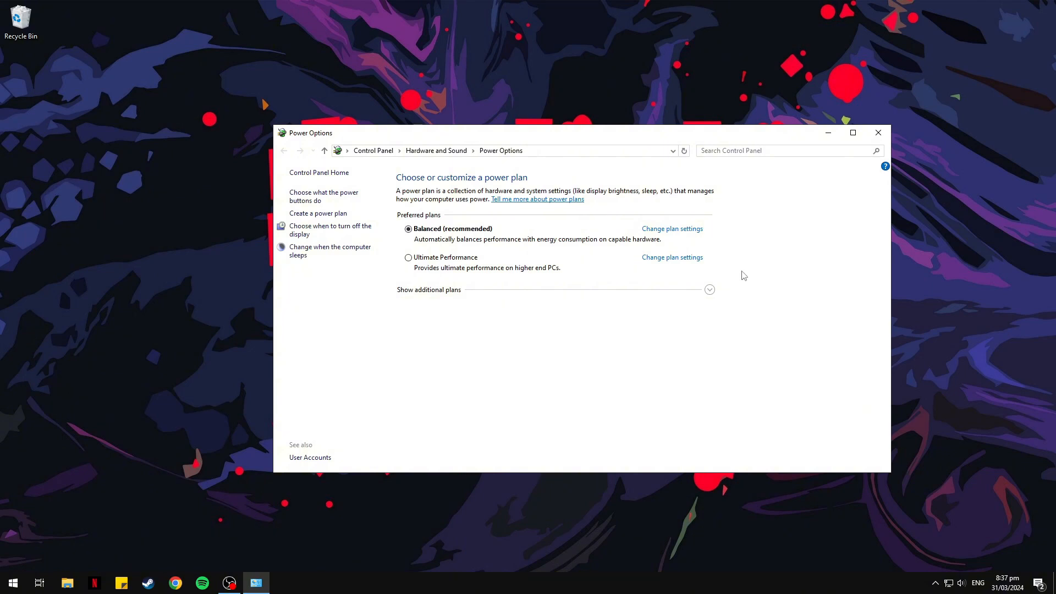
left_click(710, 291)
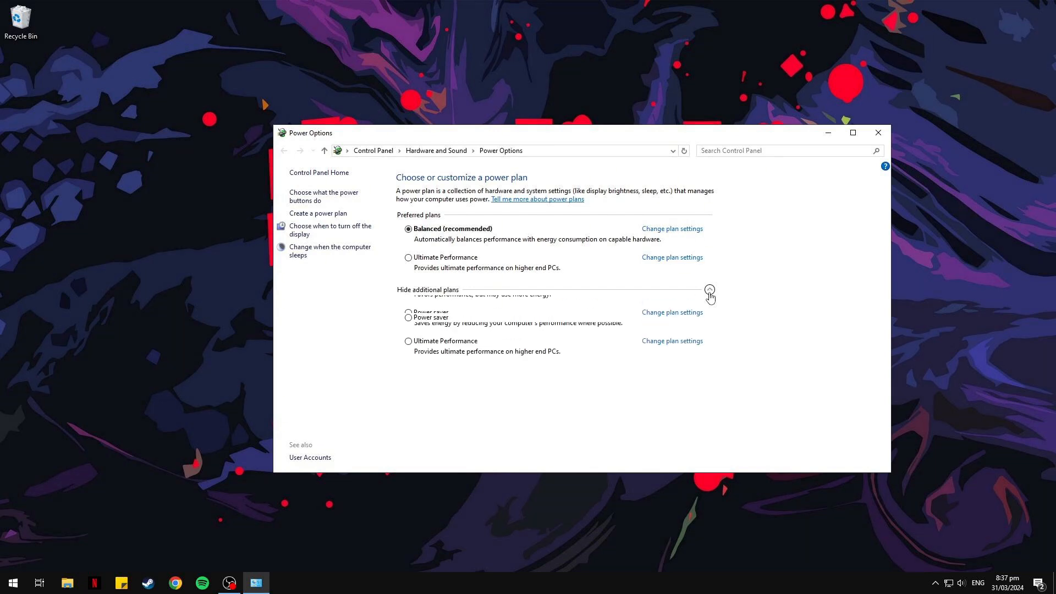
left_click(409, 307)
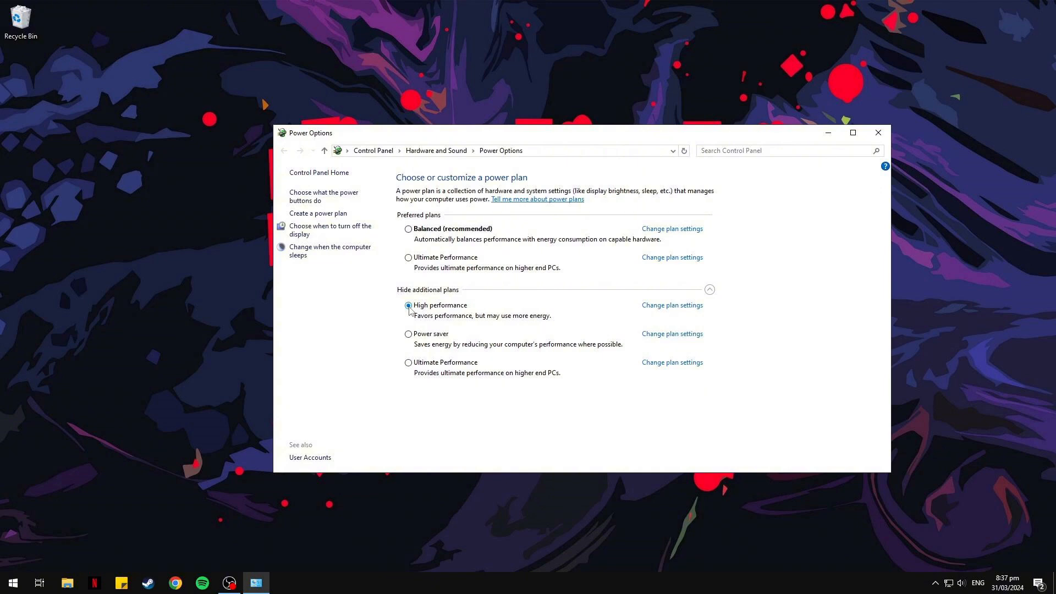
left_click(410, 363)
left_click(888, 129)
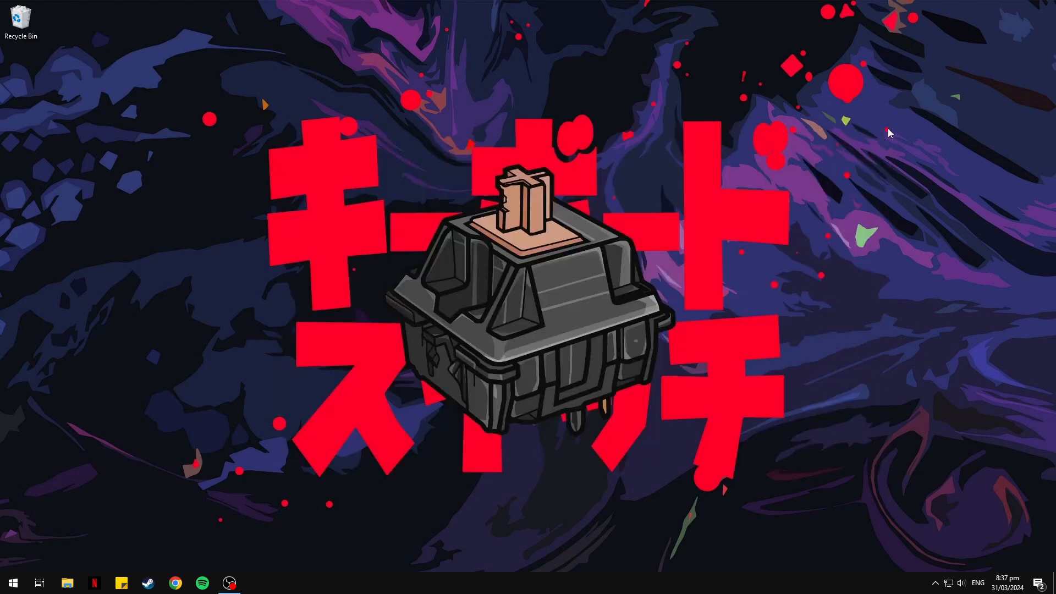